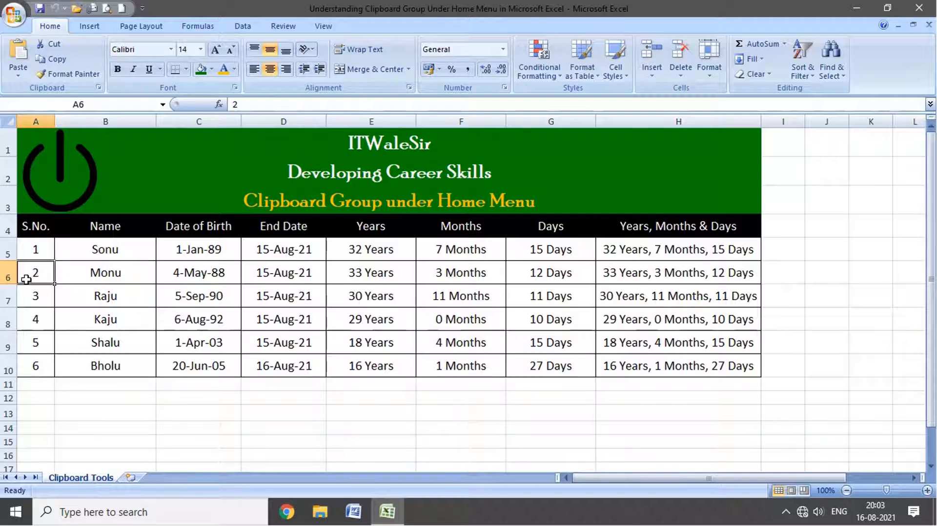
- Select the record cells A6:H6, the entire row 6 and the entire rows 5 to 10 in turn
{"action": "left_click_drag", "start_coordinate": [29, 269], "coordinate": [162, 273]}
{"action": "left_click_drag", "start_coordinate": [233, 273], "coordinate": [627, 271]}
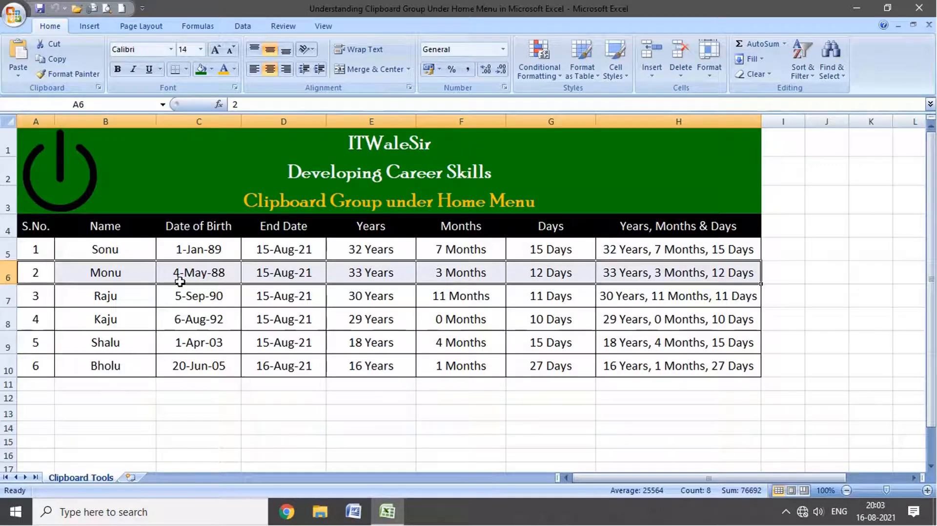
{"action": "left_click", "coordinate": [4, 276]}
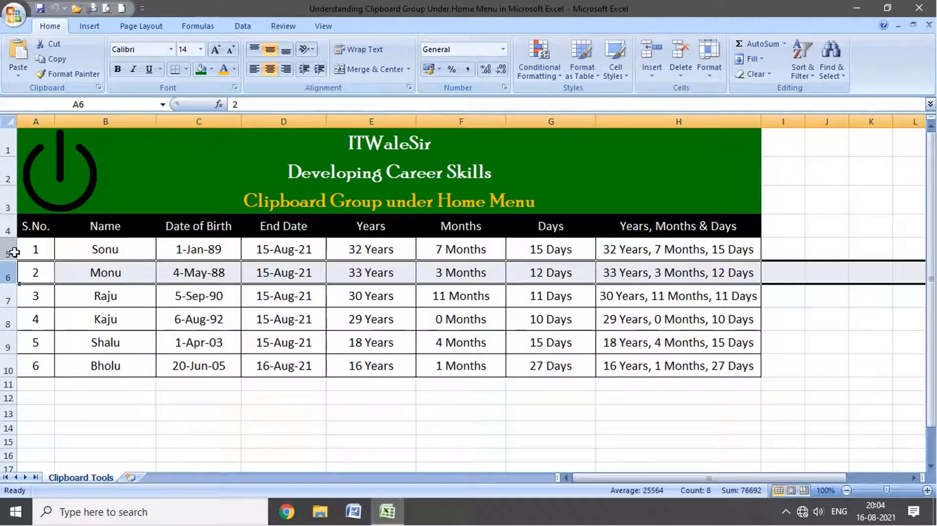
{"action": "left_click_drag", "start_coordinate": [6, 247], "coordinate": [2, 370]}
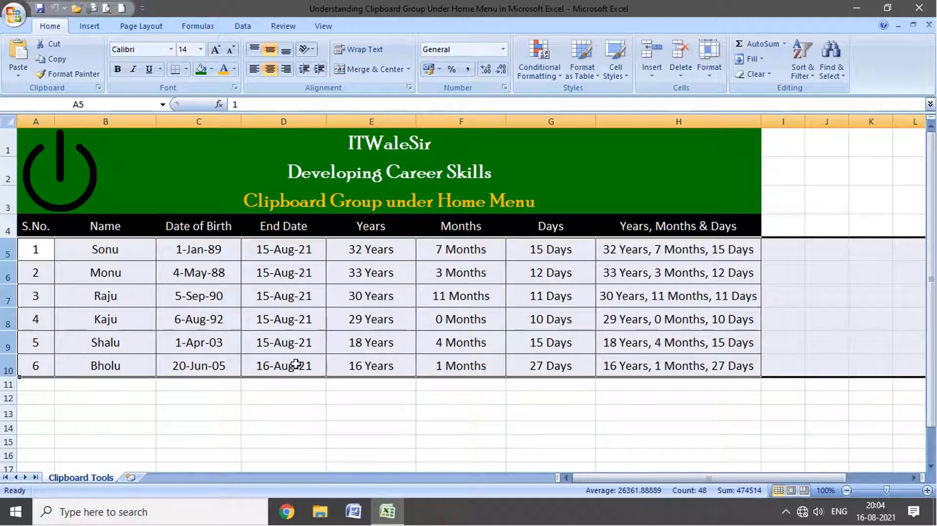
{"action": "left_click", "coordinate": [107, 360]}
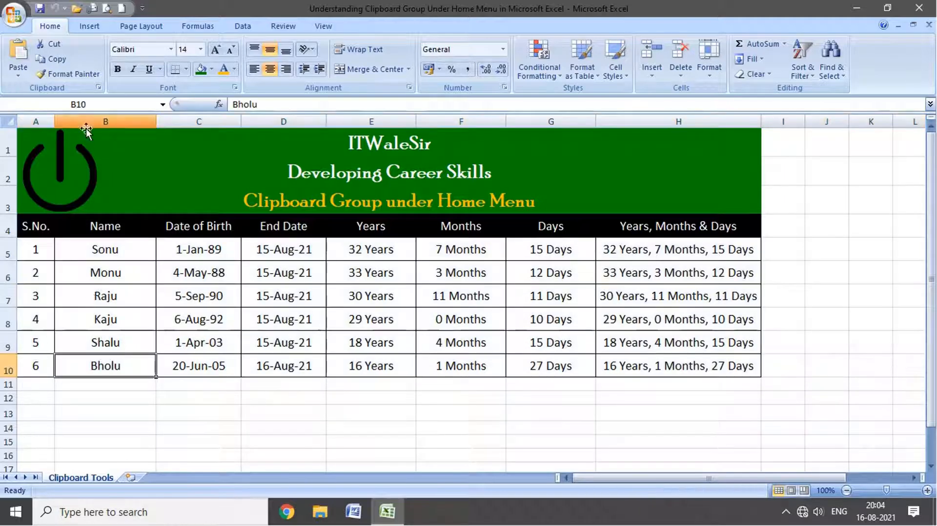
- Select the entire columns A, B and C one after another, and clear the selection by selecting cell E11
{"action": "left_click", "coordinate": [45, 119]}
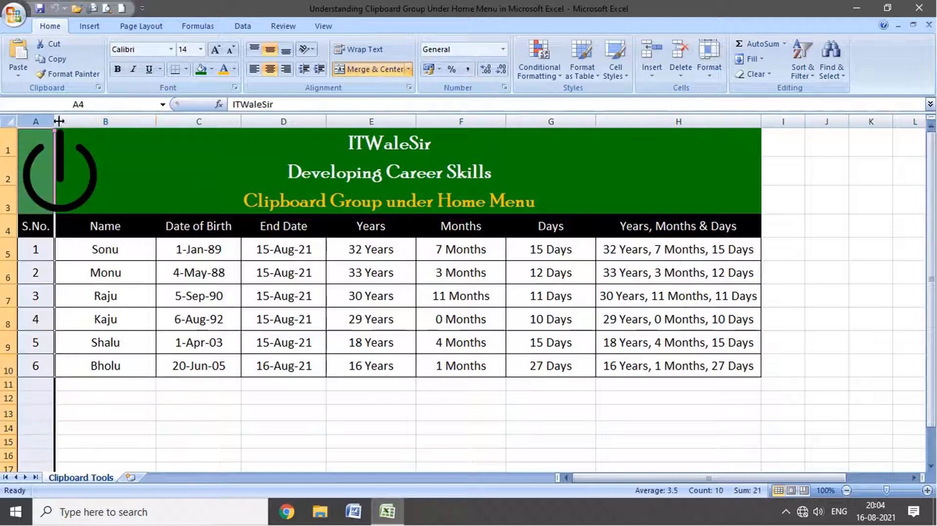
{"action": "left_click", "coordinate": [90, 119]}
{"action": "left_click", "coordinate": [195, 120]}
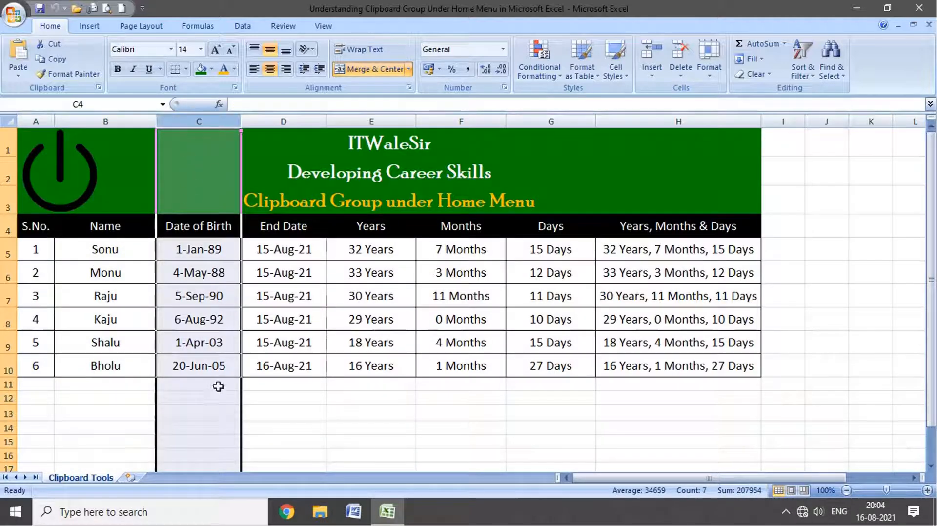
{"action": "left_click", "coordinate": [342, 388]}
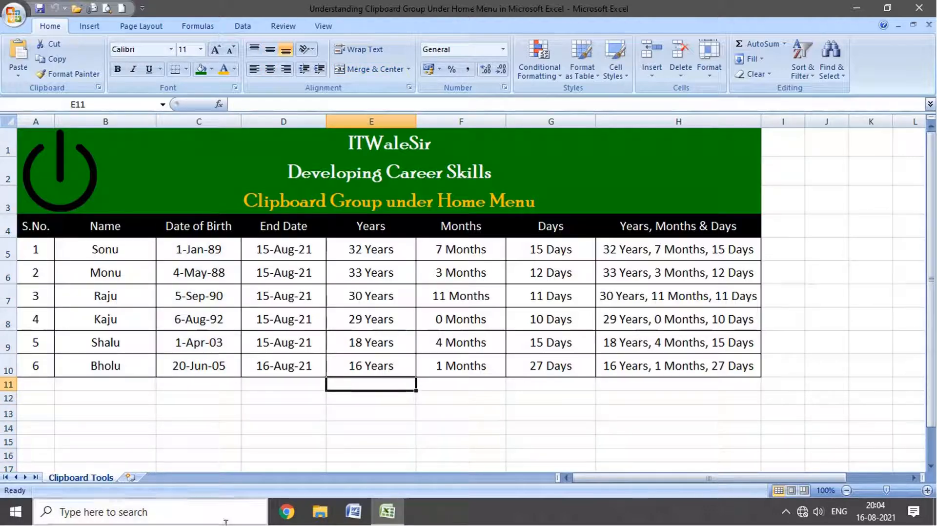
- Select the whole worksheet, deselect it at cell E13, and select all cells again
{"action": "left_click", "coordinate": [7, 120]}
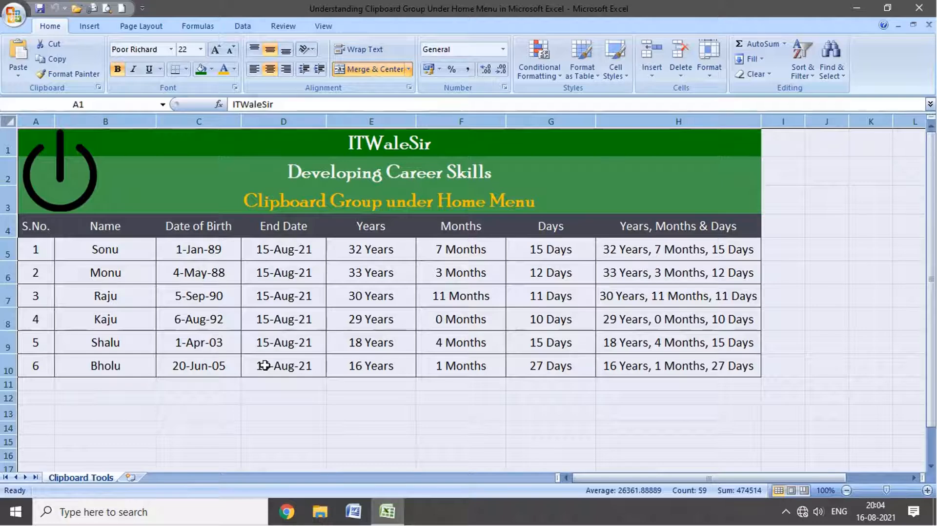
{"action": "left_click", "coordinate": [328, 418]}
{"action": "key", "text": "ctrl+a"}
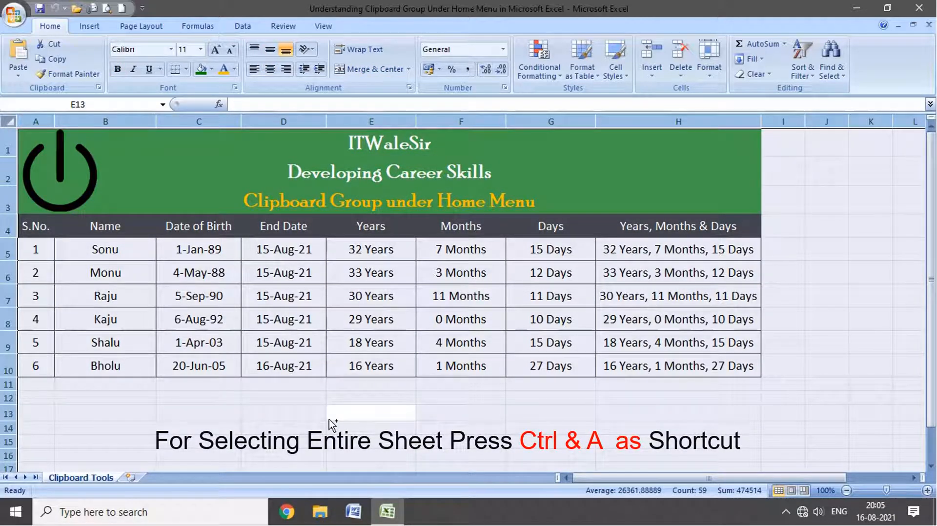
- Starting from cell B7, extend the selection to B7:D7 and reshape it through B6:D7 to A6:B7
{"action": "left_click", "coordinate": [112, 304]}
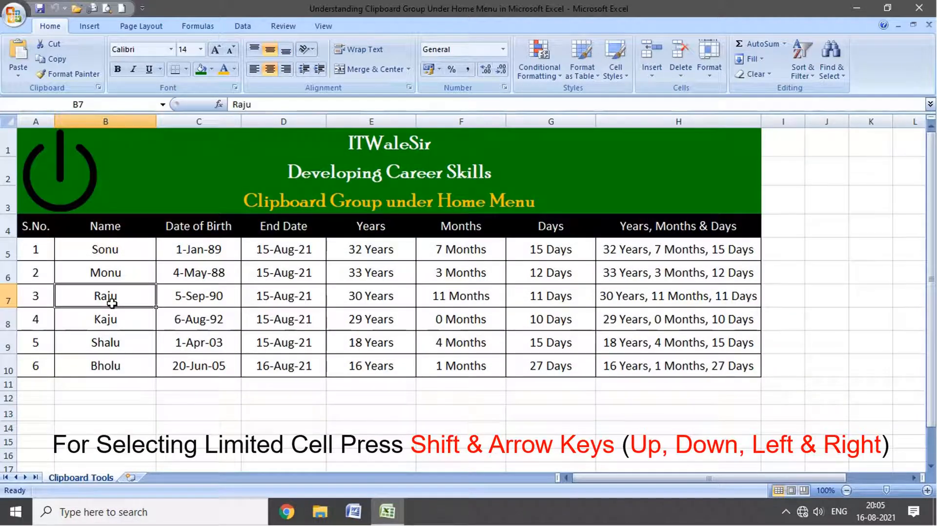
{"action": "key", "text": "shift+Right"}
{"action": "key", "text": "shift+Right"}
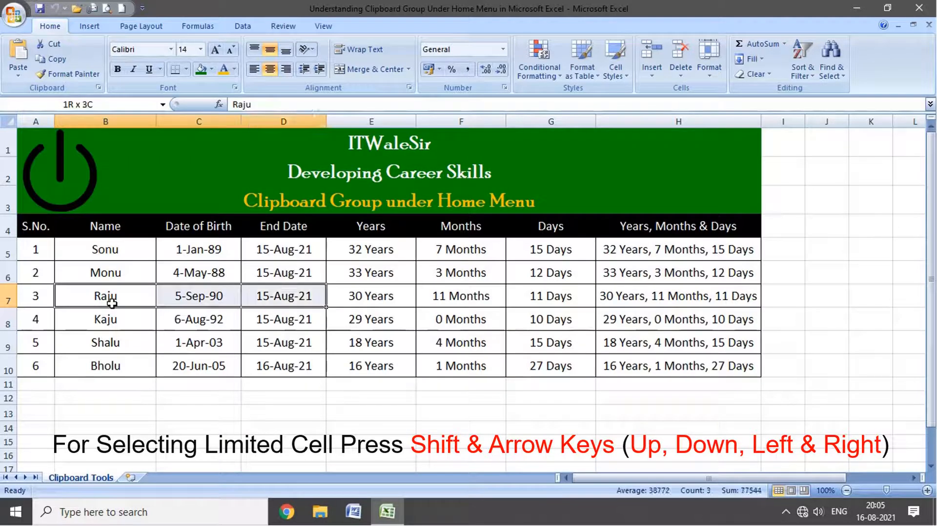
{"action": "key", "text": "shift+Down"}
{"action": "key", "text": "shift+Up"}
{"action": "key", "text": "shift+Up"}
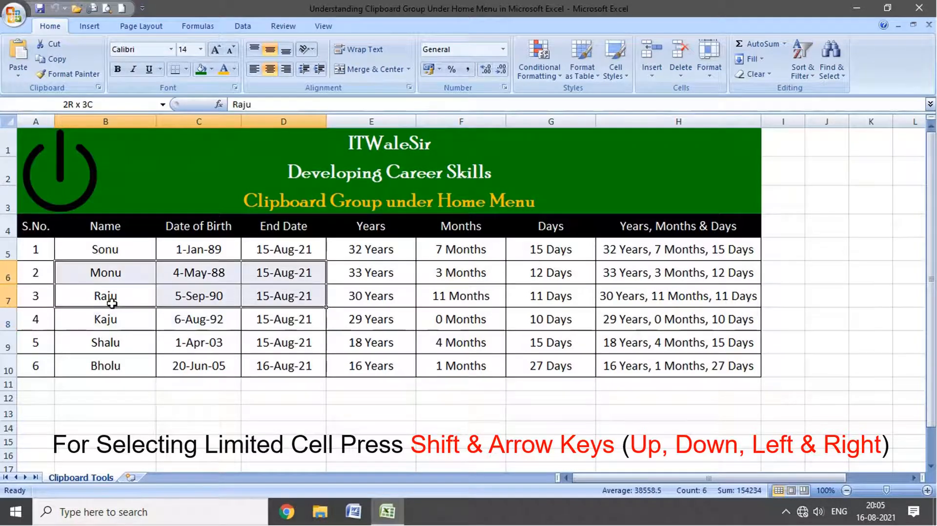
{"action": "key", "text": "shift+Left"}
{"action": "key", "text": "shift+Left"}
{"action": "key", "text": "shift+Left"}
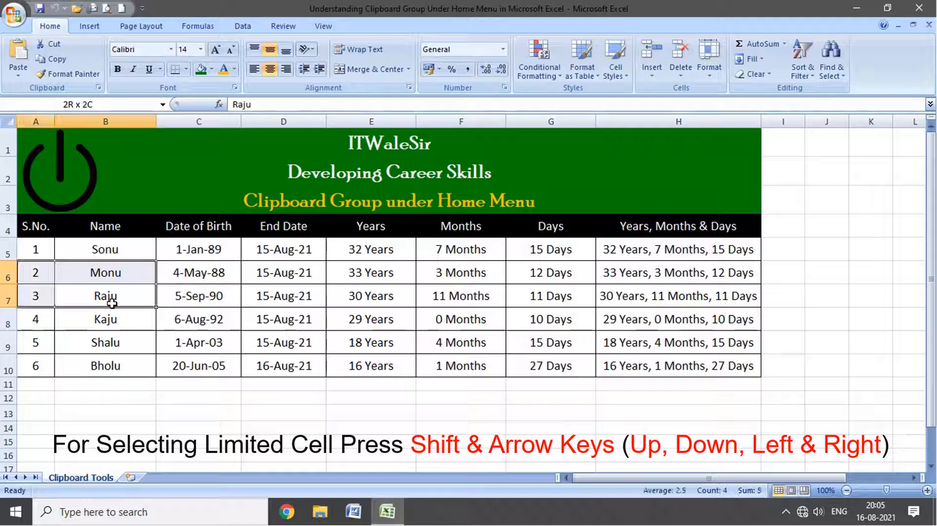
- Extend the selection from B7 across to B7:G8 and on to B7:H10, ending on cell B10
{"action": "key", "text": "shift+Right"}
{"action": "key", "text": "shift+Right"}
{"action": "key", "text": "shift+Right"}
{"action": "key", "text": "shift+Down"}
{"action": "key", "text": "shift+Down"}
{"action": "key", "text": "shift+Right"}
{"action": "key", "text": "shift+Right"}
{"action": "key", "text": "shift+Right"}
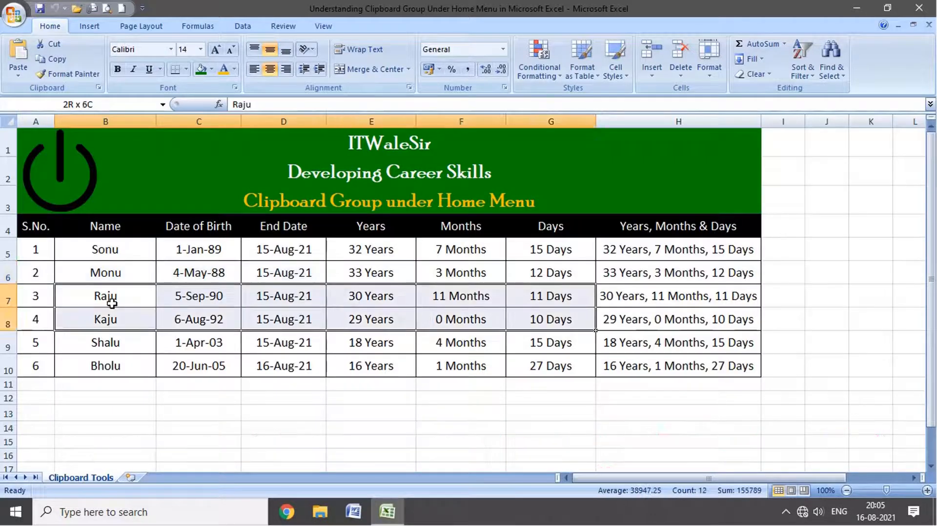
{"action": "key", "text": "shift+Right"}
{"action": "key", "text": "shift+Down"}
{"action": "key", "text": "shift+Down"}
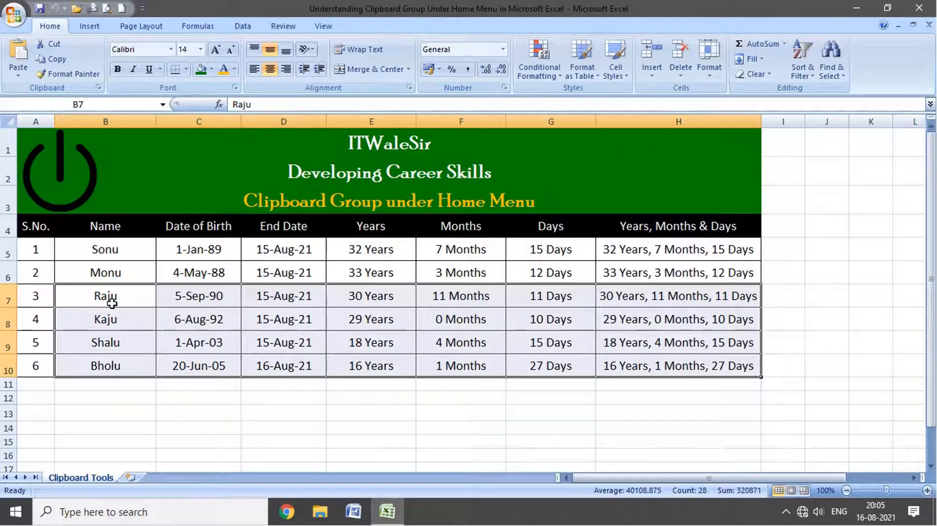
{"action": "key", "text": "ctrl+Down"}
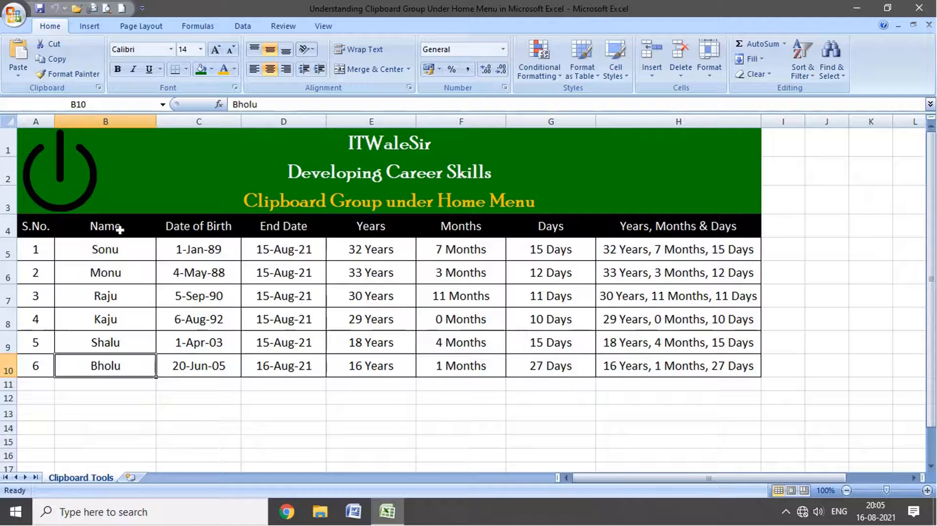
- Move the Name column cells B4:B10 to B13 with Cut and Paste, and undo the move
{"action": "left_click_drag", "start_coordinate": [94, 235], "coordinate": [103, 367]}
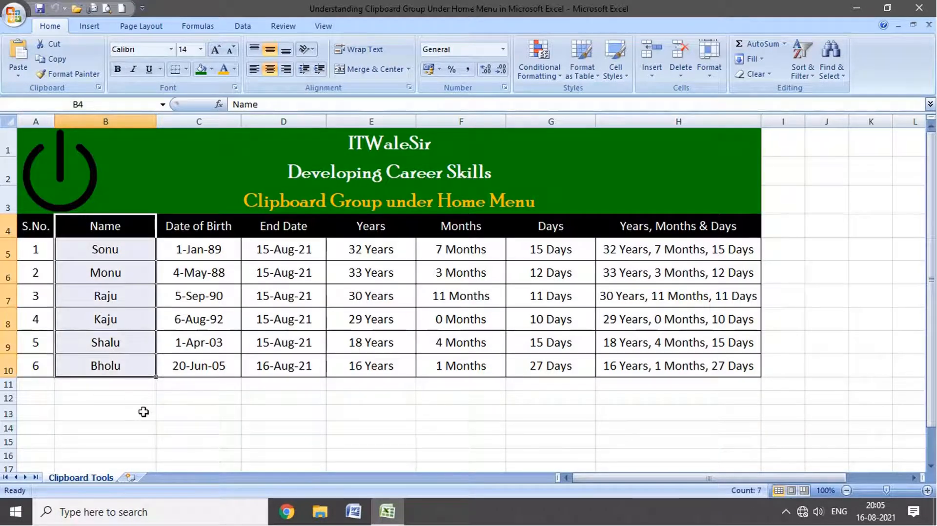
{"action": "left_click", "coordinate": [54, 45]}
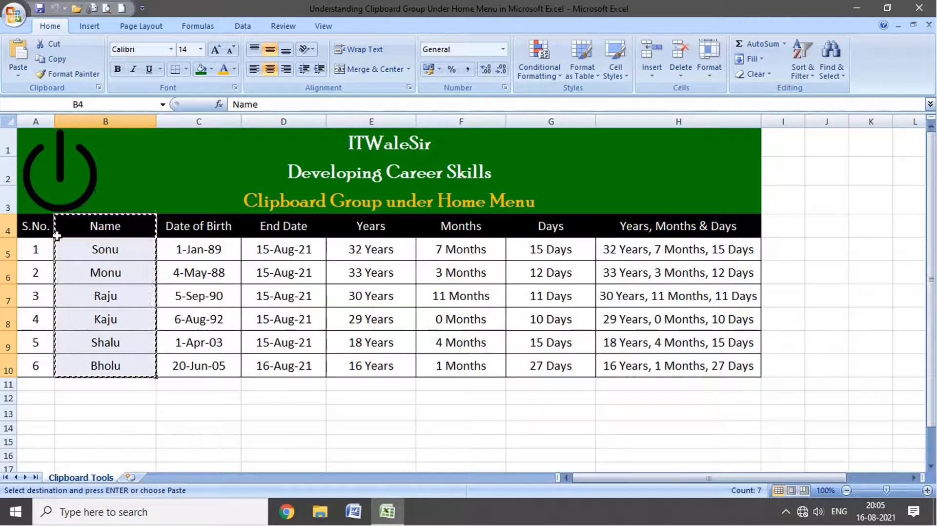
{"action": "left_click", "coordinate": [98, 414]}
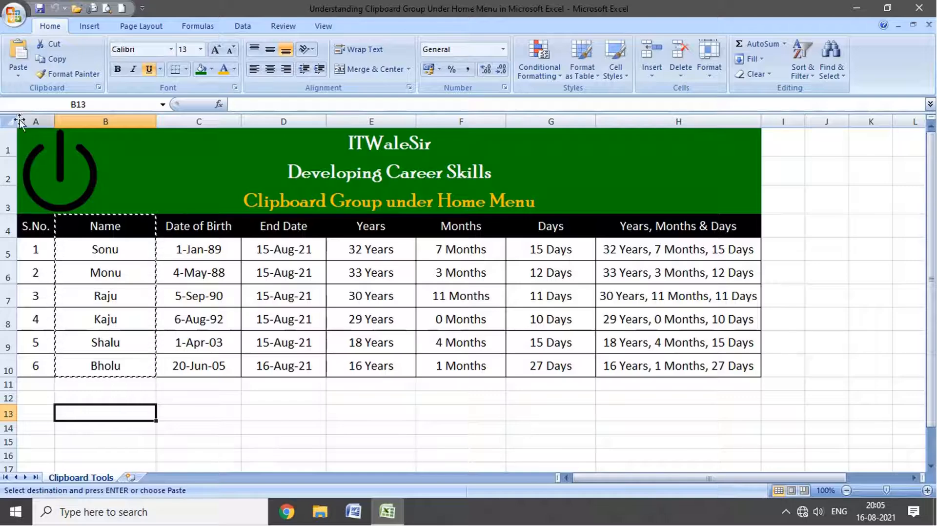
{"action": "left_click", "coordinate": [18, 53]}
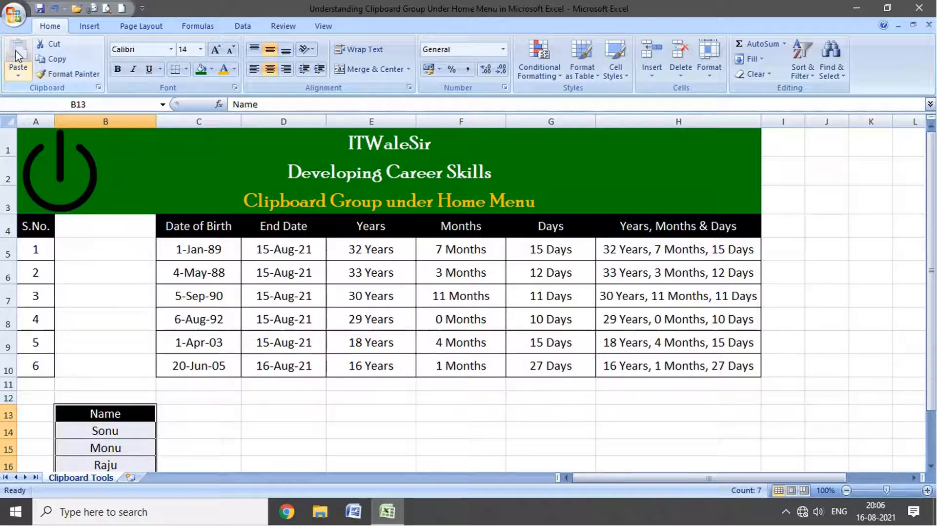
{"action": "scroll", "coordinate": [132, 386], "scroll_direction": "down", "scroll_amount": 1}
{"action": "scroll", "coordinate": [139, 349], "scroll_direction": "up", "scroll_amount": 1}
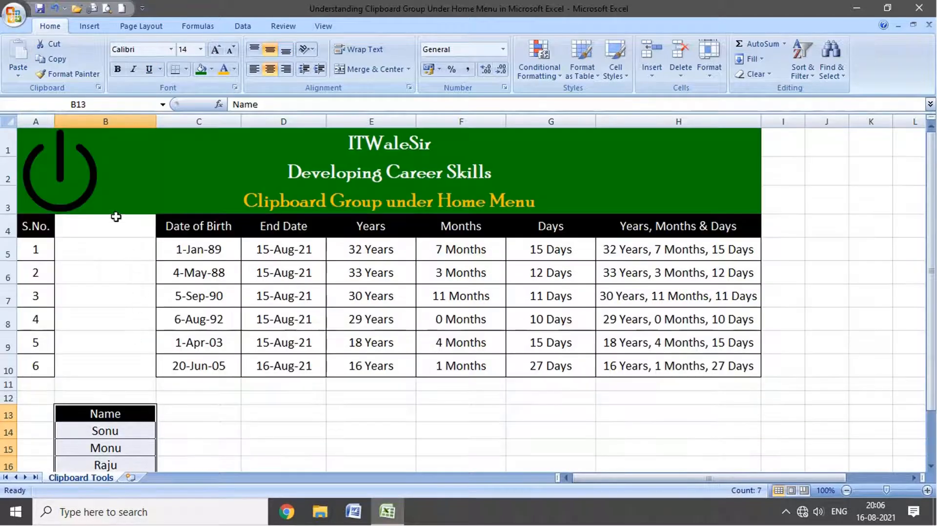
{"action": "scroll", "coordinate": [102, 427], "scroll_direction": "down", "scroll_amount": 2}
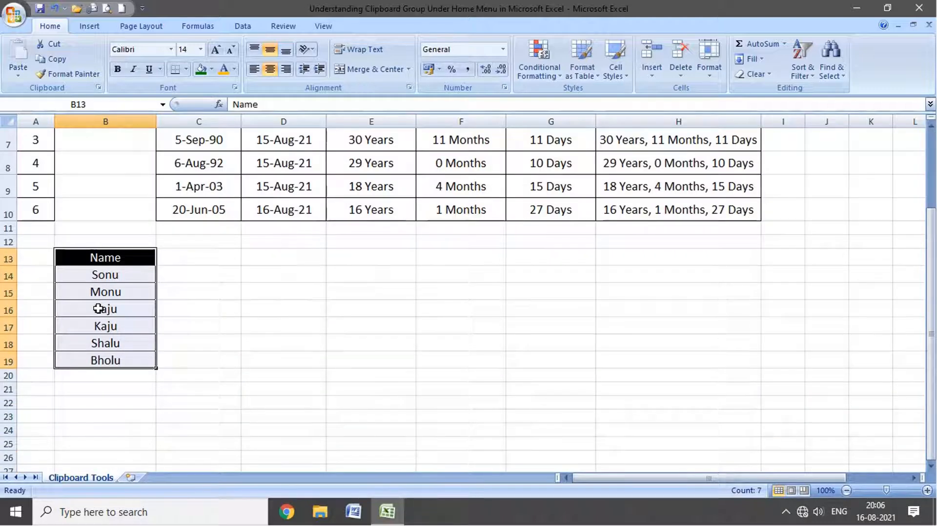
{"action": "scroll", "coordinate": [166, 361], "scroll_direction": "up", "scroll_amount": 1}
{"action": "key", "text": "ctrl+z"}
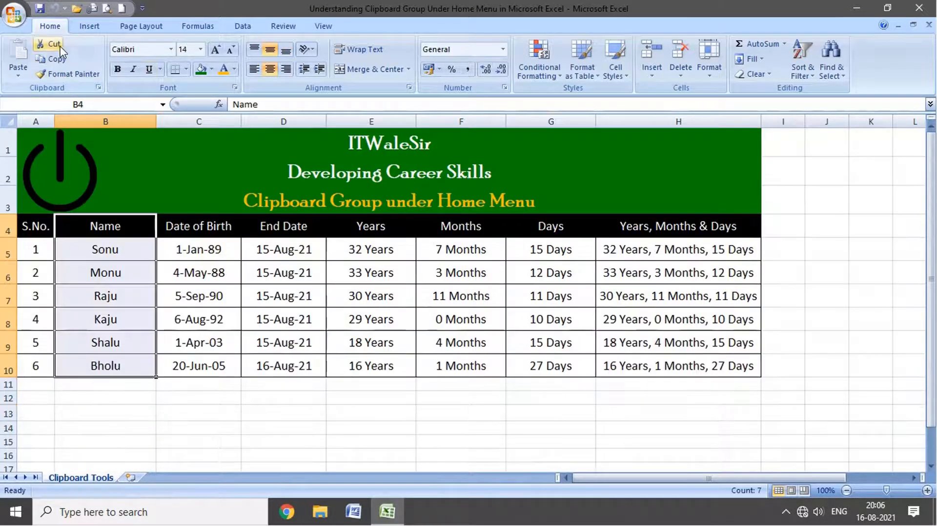
- Cut the Name column cells B4:B10 again and review the paste options offered for cut cells
{"action": "left_click", "coordinate": [59, 45]}
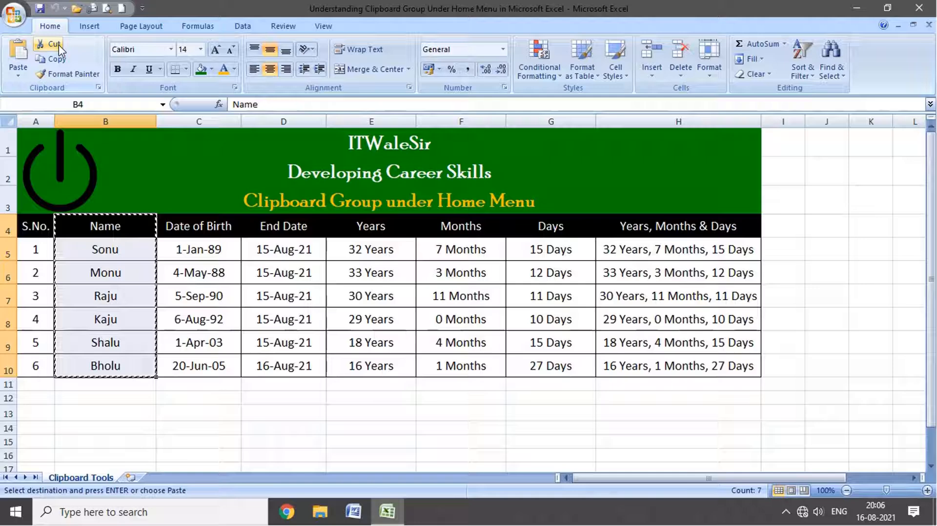
{"action": "left_click", "coordinate": [18, 73]}
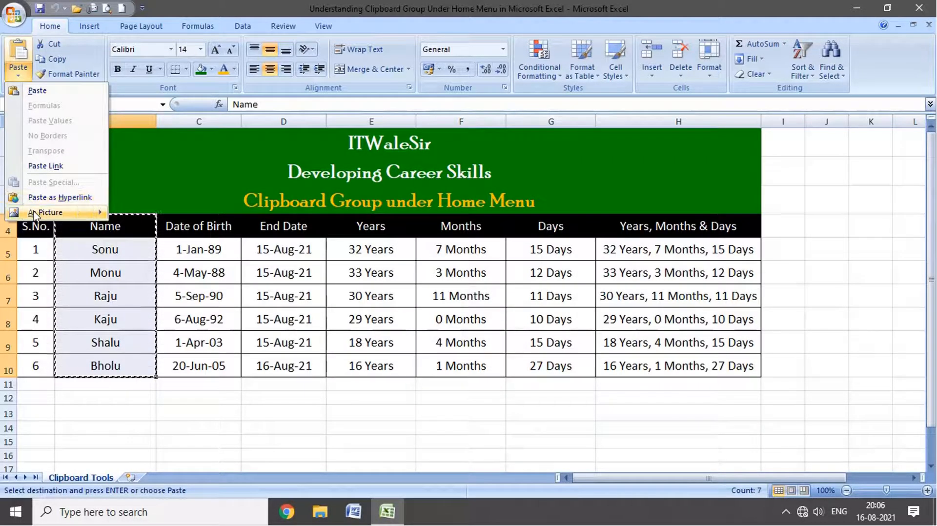
{"action": "mouse_move", "coordinate": [33, 213]}
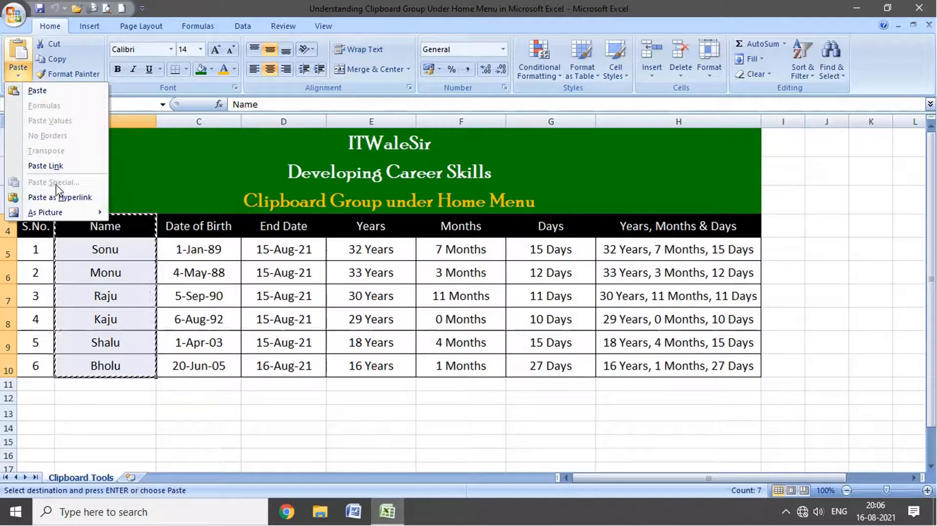
- Copy the Name column cells B4:B10 and review the paste options offered for copied cells
{"action": "left_click", "coordinate": [55, 60]}
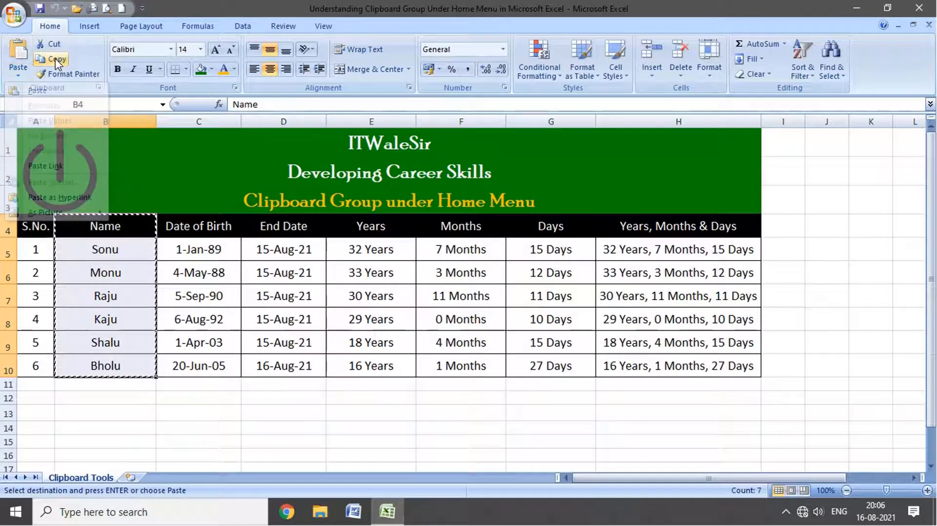
{"action": "left_click", "coordinate": [18, 72]}
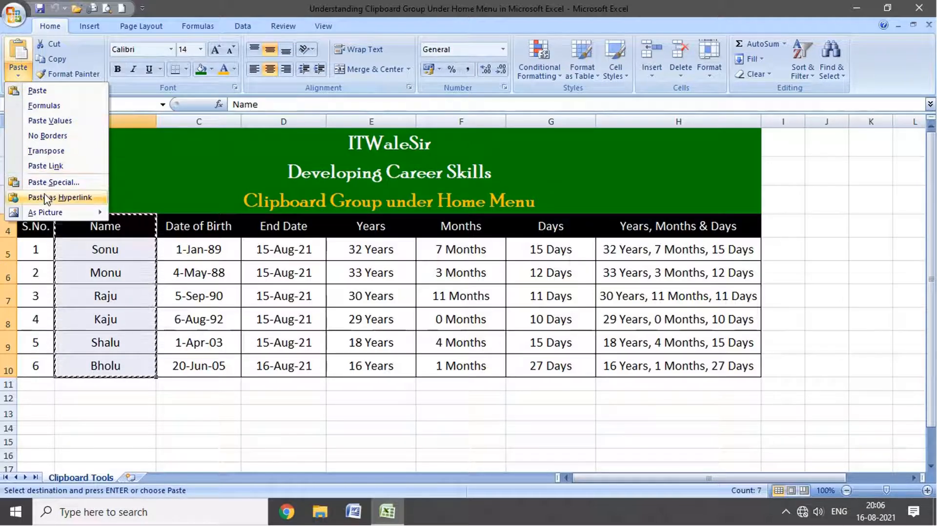
{"action": "key", "text": "Escape"}
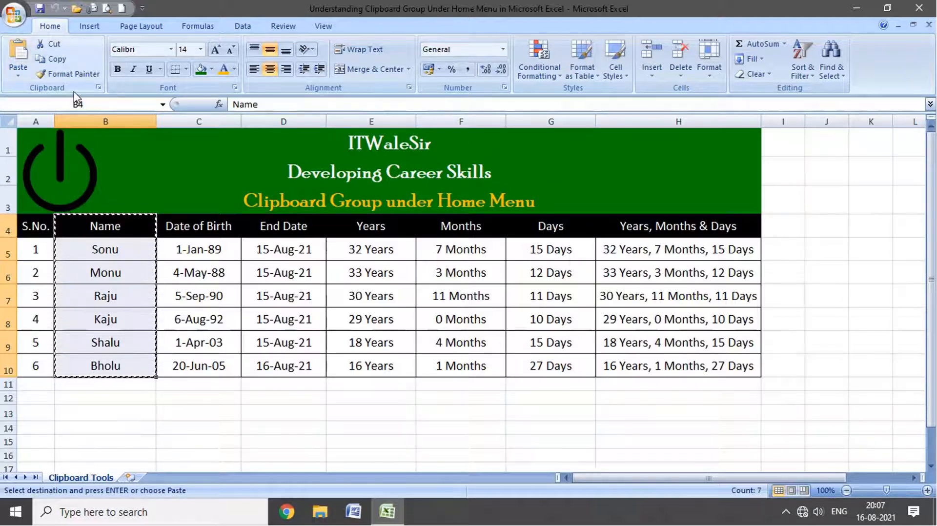
- Show the Office Clipboard contents and paste the item without a preview into cell B4
{"action": "left_click", "coordinate": [98, 88]}
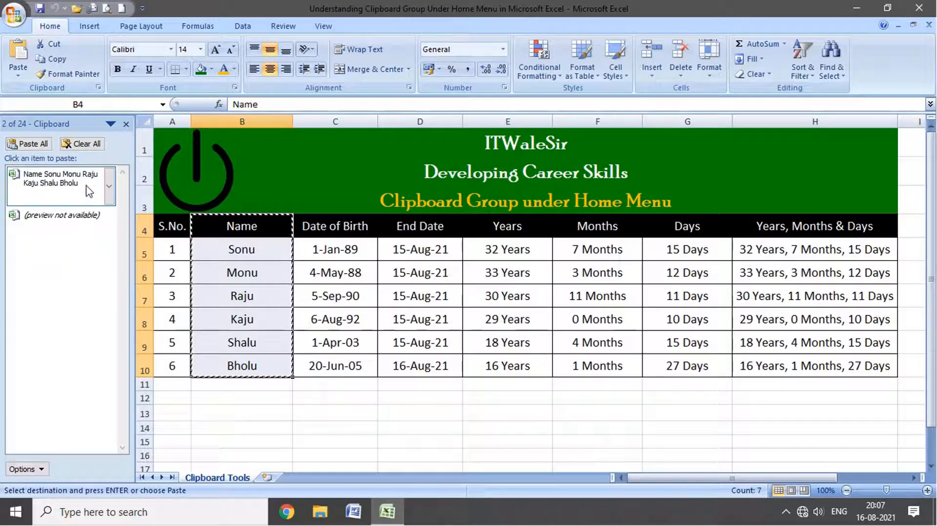
{"action": "left_click", "coordinate": [80, 226]}
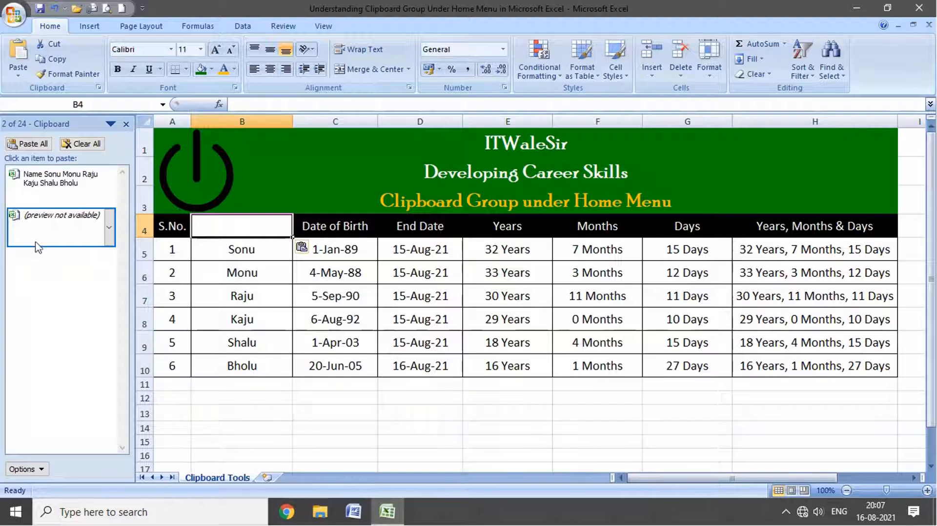
- Copy the entire row 8 to the clipboard
{"action": "left_click", "coordinate": [217, 320]}
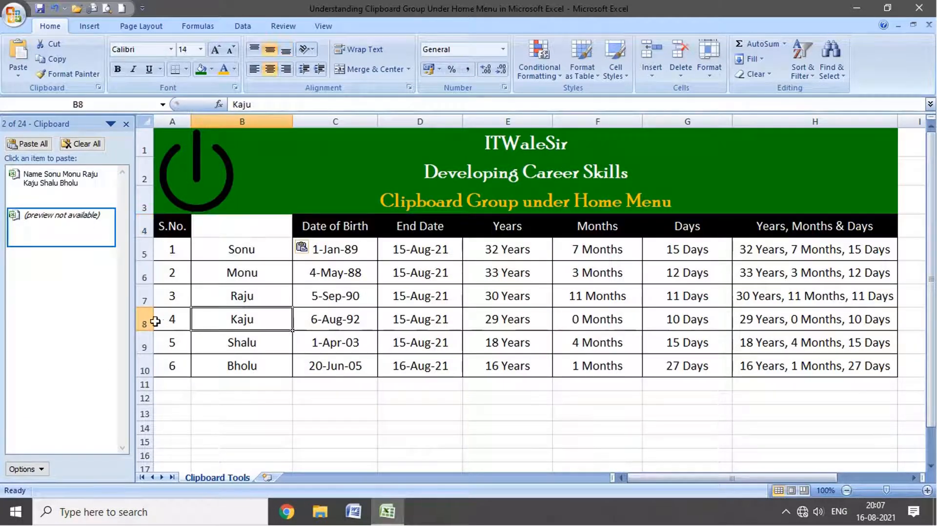
{"action": "left_click", "coordinate": [143, 320]}
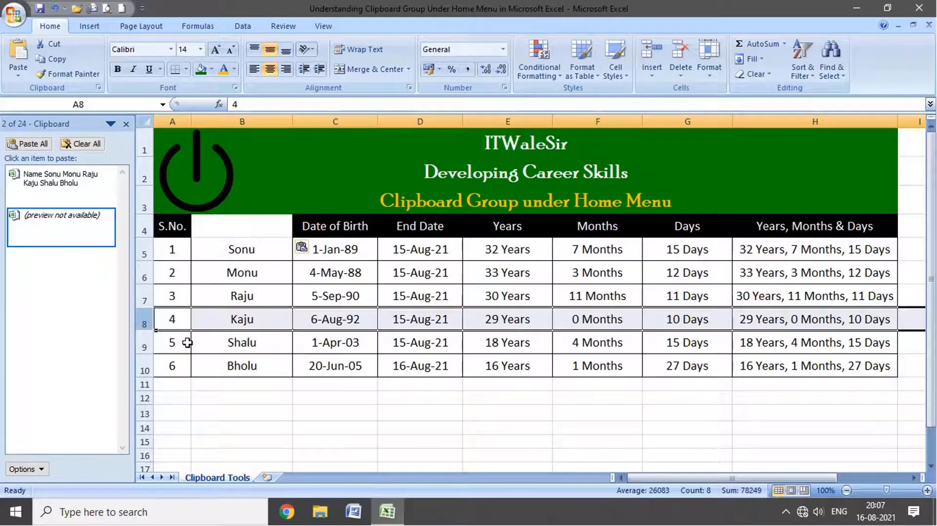
{"action": "key", "text": "ctrl+c"}
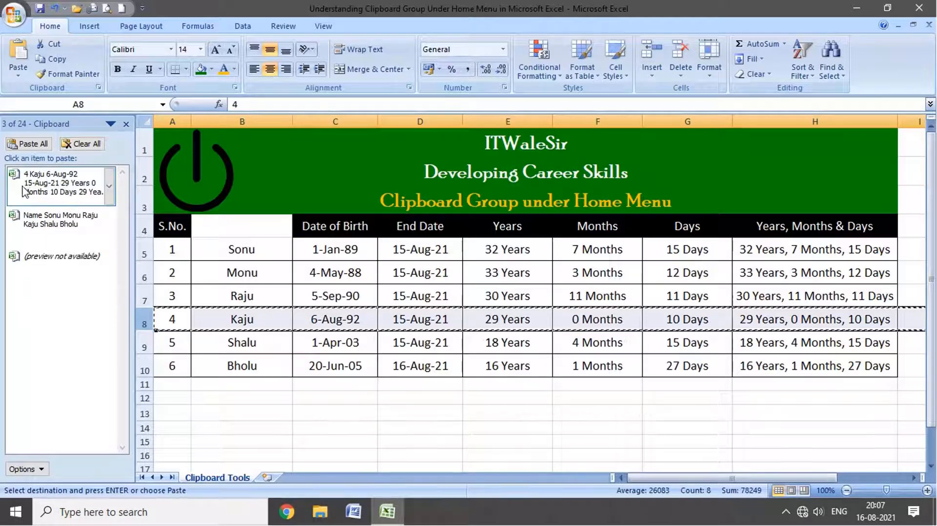
- Cut the entire row 10 to the clipboard and select row 12 as the paste destination
{"action": "left_click", "coordinate": [144, 371]}
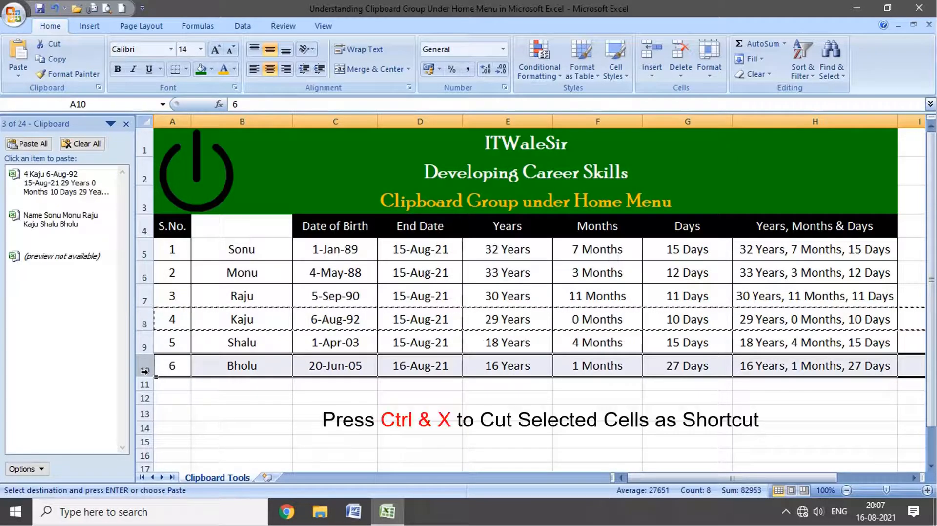
{"action": "key", "text": "ctrl+x"}
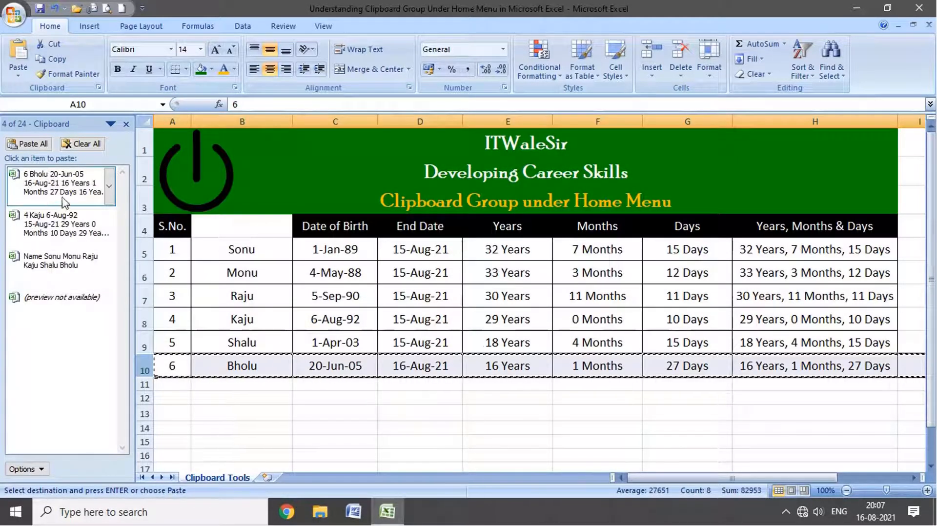
{"action": "left_click", "coordinate": [144, 398]}
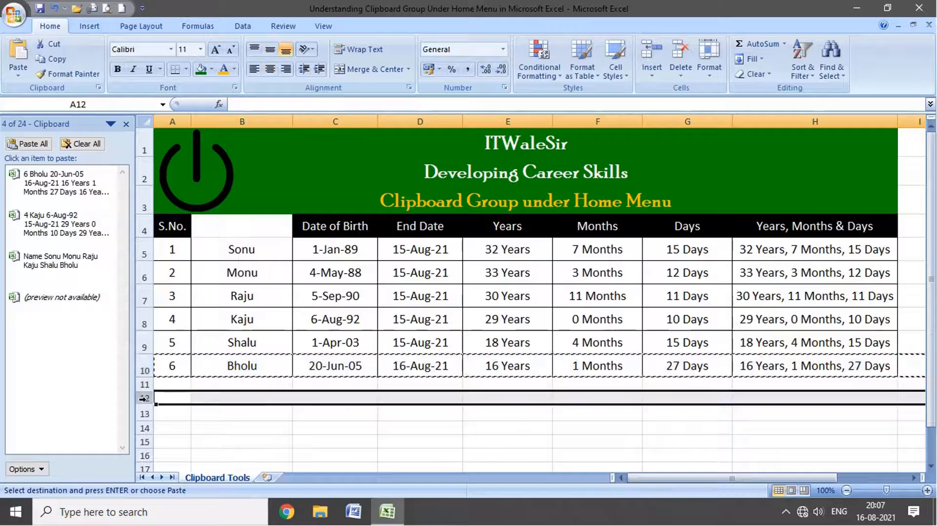
{"action": "left_click", "coordinate": [108, 276]}
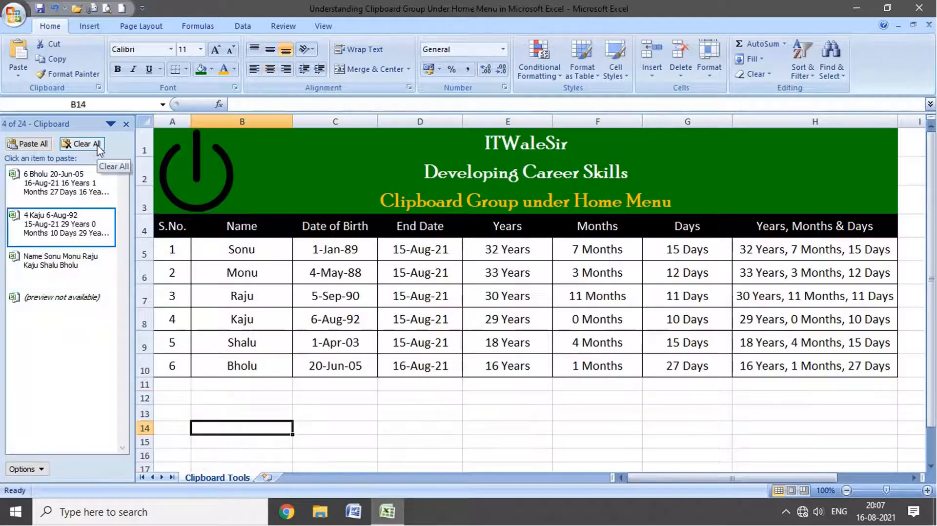
- Clear all collected items from the Office Clipboard and close its pane
{"action": "left_click", "coordinate": [81, 144]}
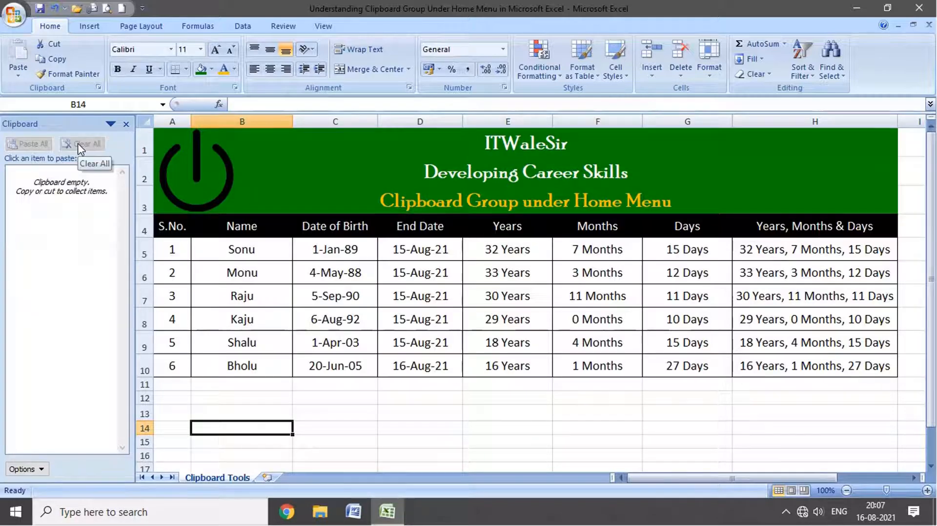
{"action": "left_click", "coordinate": [125, 124]}
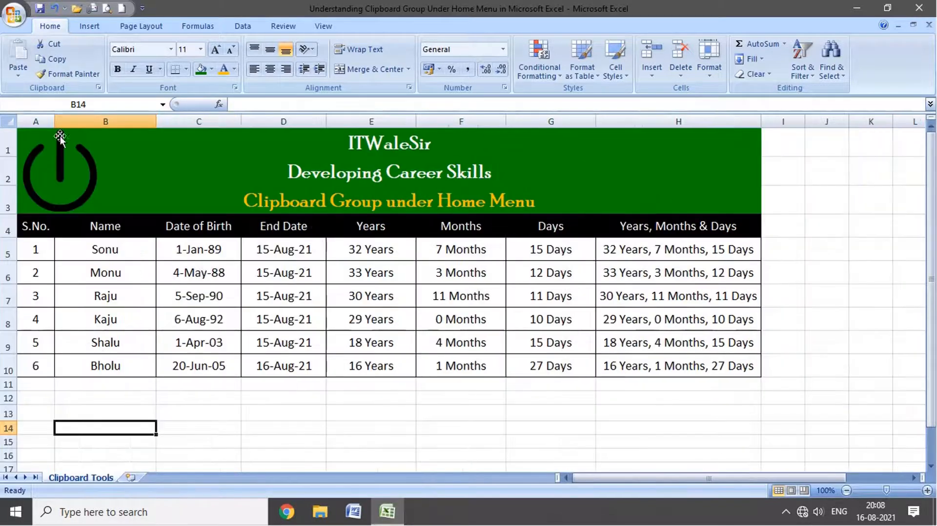
{"action": "left_click", "coordinate": [12, 294]}
{"action": "left_click", "coordinate": [105, 398]}
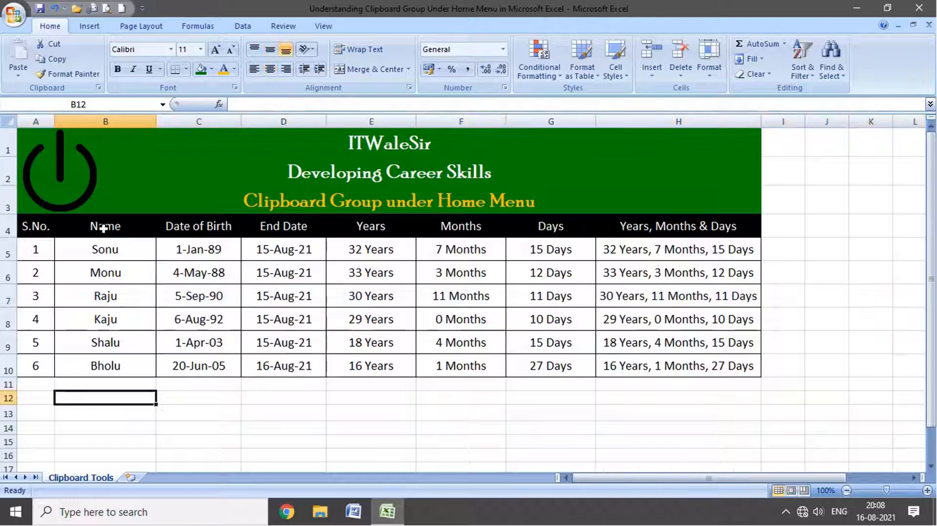
- Copy the Name column cells B4:B10 and paste them into column J starting at J4
{"action": "left_click_drag", "start_coordinate": [100, 226], "coordinate": [103, 366]}
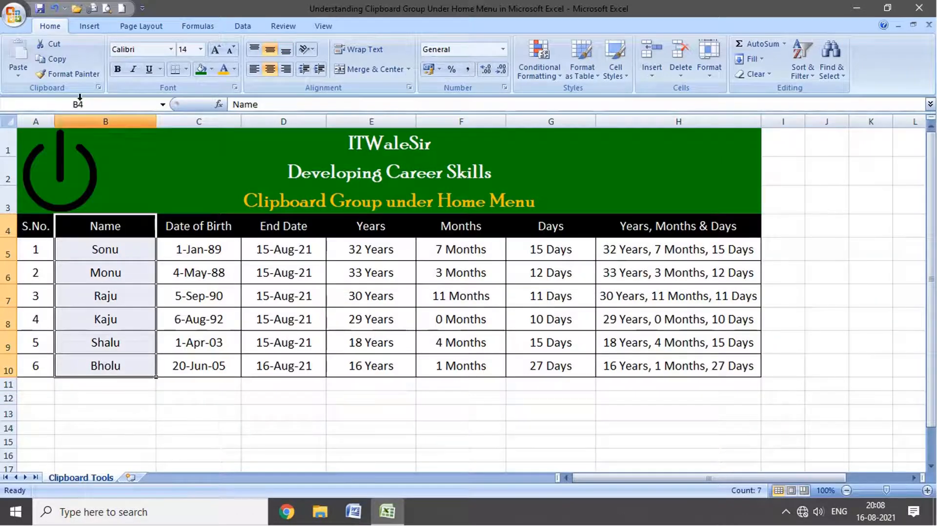
{"action": "left_click", "coordinate": [64, 61]}
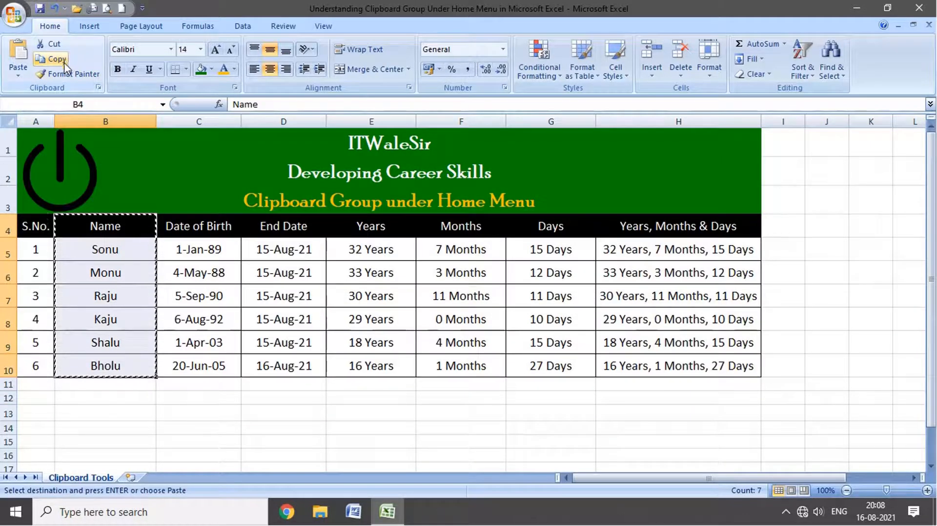
{"action": "left_click", "coordinate": [27, 75]}
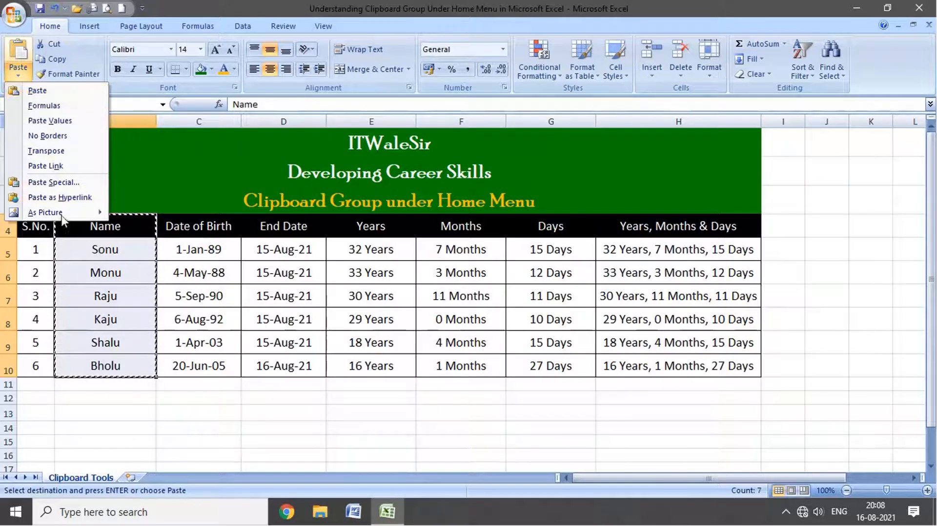
{"action": "left_click", "coordinate": [830, 256]}
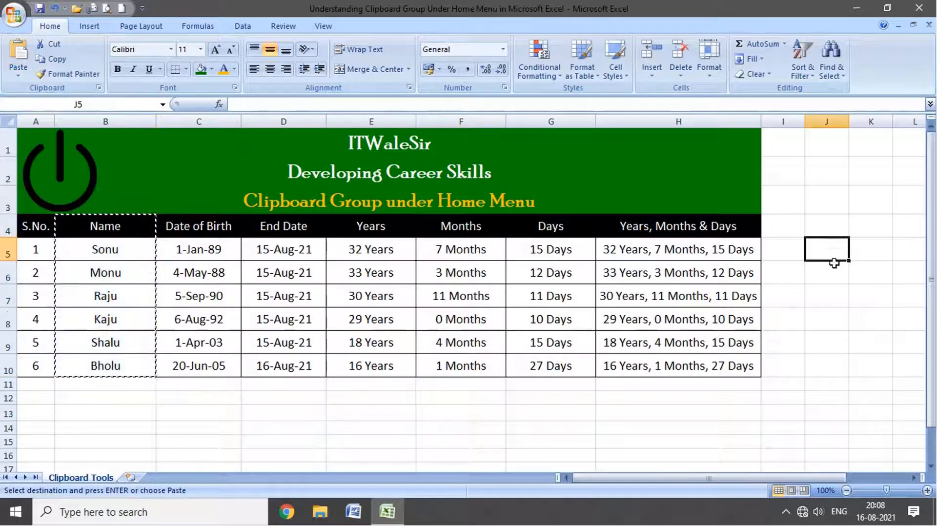
{"action": "left_click", "coordinate": [832, 228]}
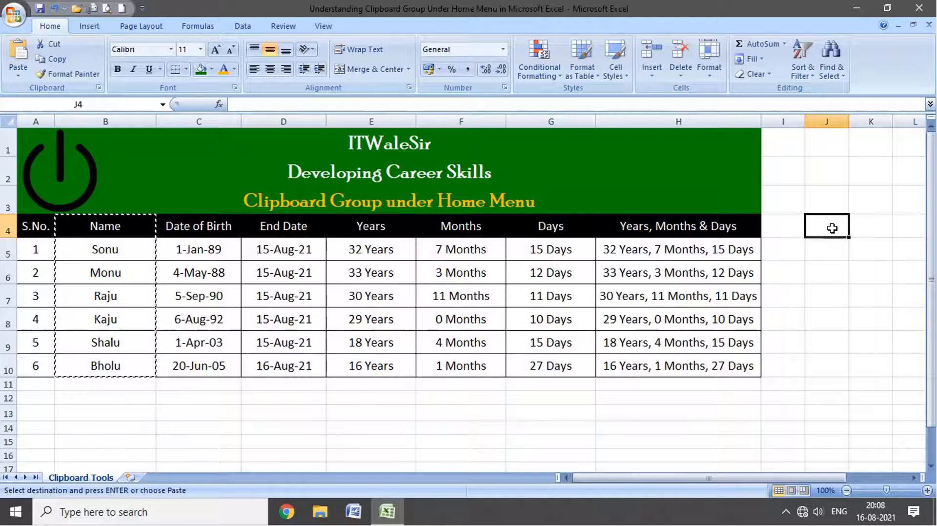
{"action": "left_click", "coordinate": [18, 70]}
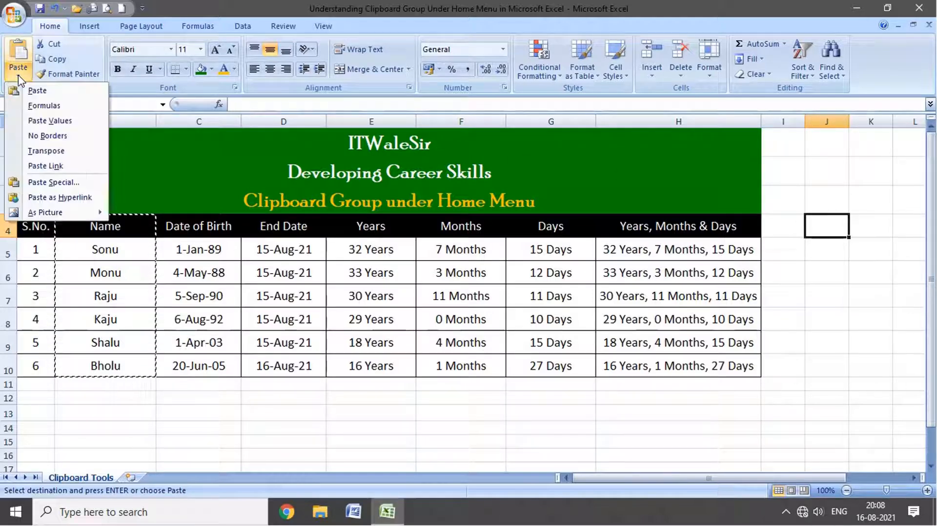
{"action": "left_click", "coordinate": [54, 96]}
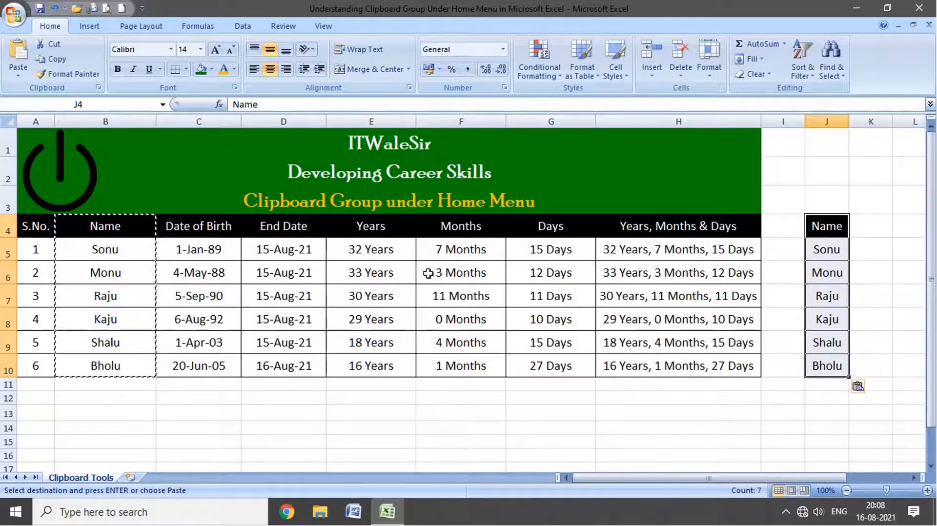
{"action": "left_click", "coordinate": [23, 74]}
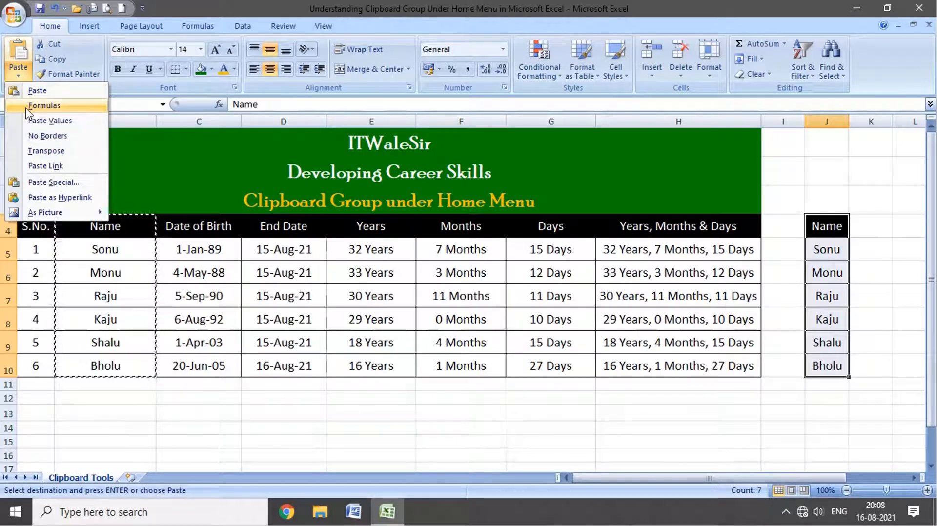
{"action": "left_click_drag", "start_coordinate": [287, 250], "coordinate": [287, 362]}
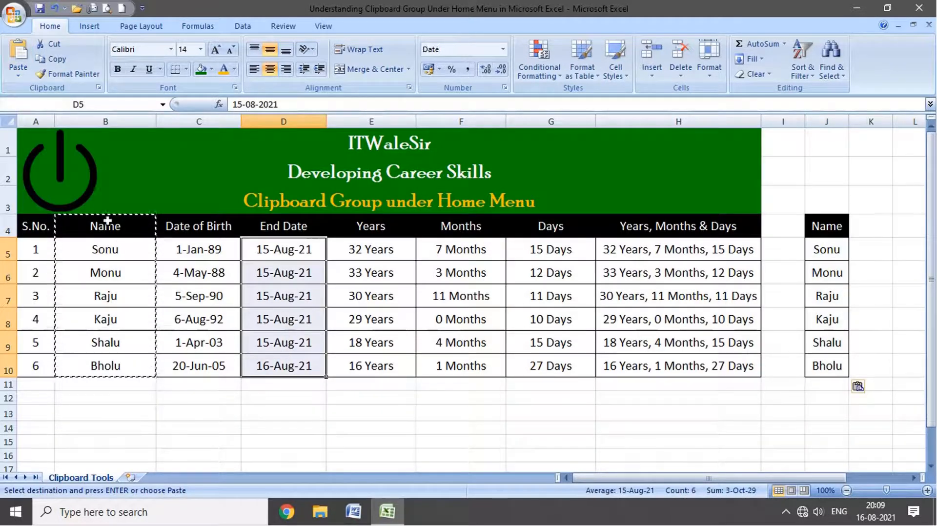
{"action": "left_click", "coordinate": [51, 59]}
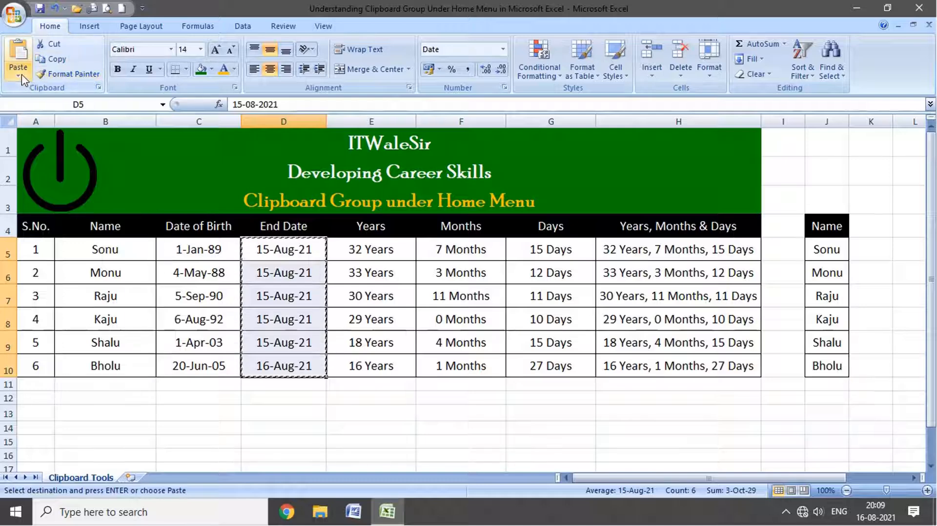
{"action": "left_click", "coordinate": [18, 73]}
{"action": "left_click_drag", "start_coordinate": [870, 225], "coordinate": [871, 344]}
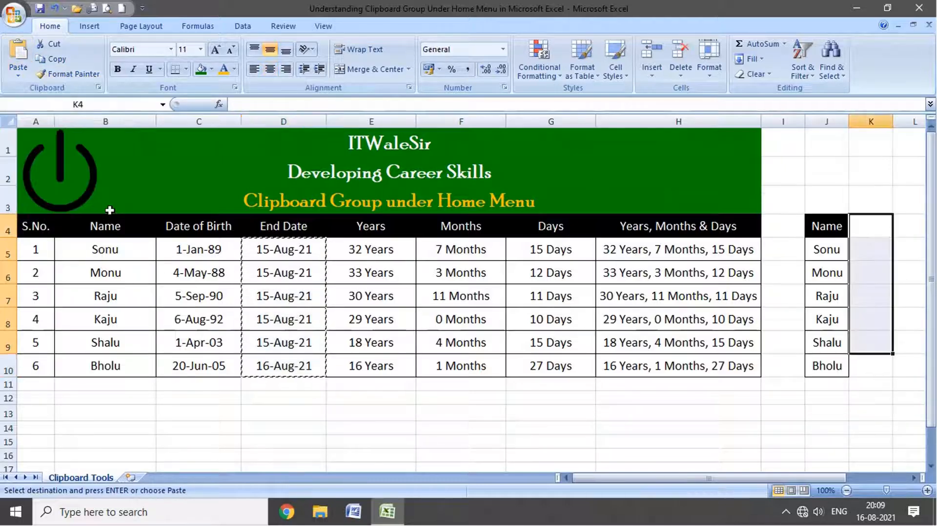
{"action": "left_click", "coordinate": [18, 74]}
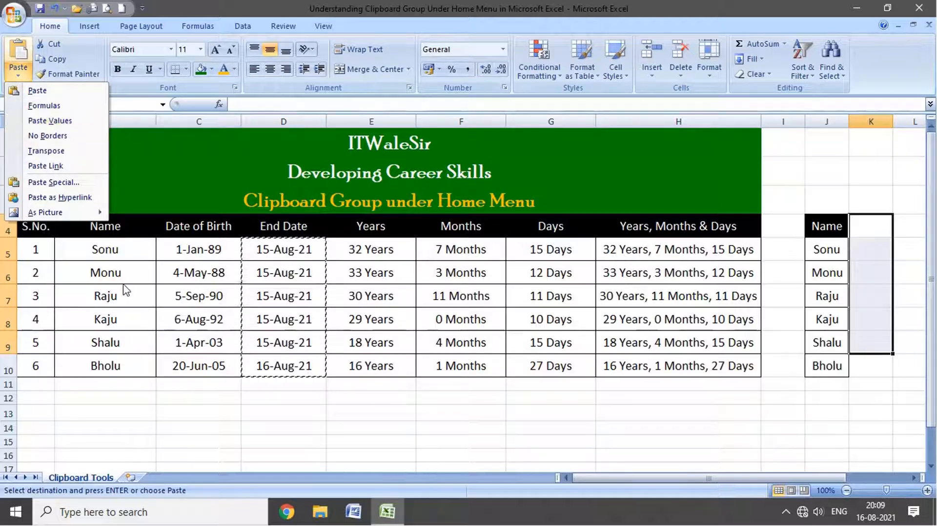
{"action": "left_click", "coordinate": [123, 244]}
{"action": "left_click_drag", "start_coordinate": [124, 246], "coordinate": [126, 363]}
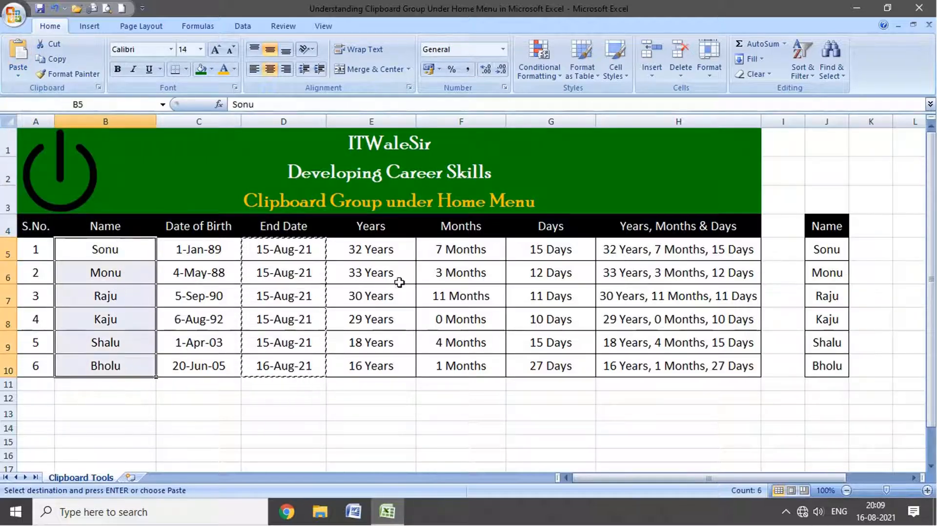
- Copy the Years formula cells E5:E10 and paste only their values starting at K4
{"action": "left_click_drag", "start_coordinate": [417, 259], "coordinate": [388, 368]}
{"action": "left_click", "coordinate": [51, 59]}
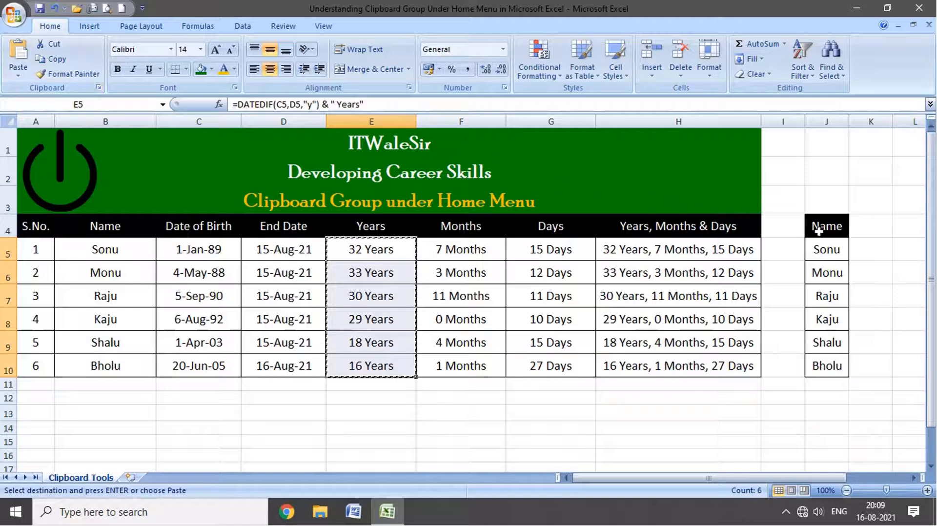
{"action": "left_click", "coordinate": [863, 228]}
{"action": "left_click", "coordinate": [18, 75]}
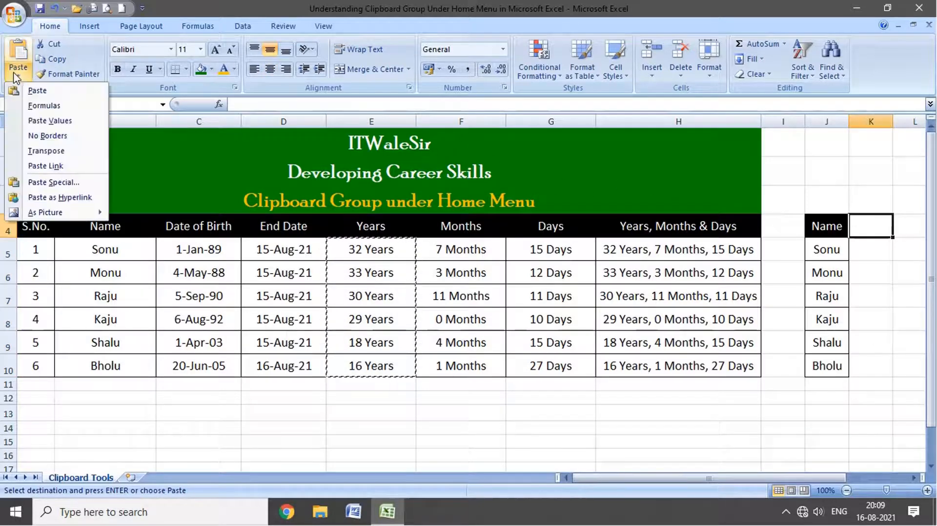
{"action": "left_click", "coordinate": [28, 122]}
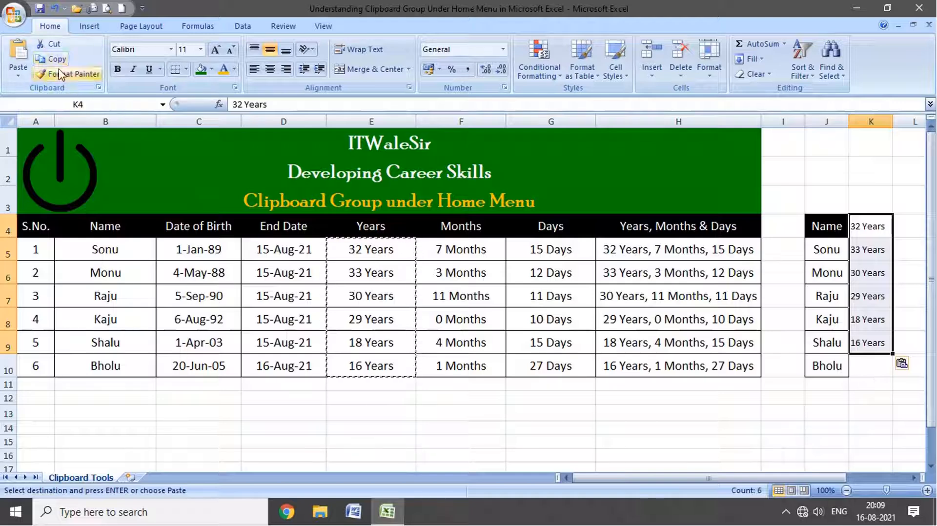
- Copy the table cells A7:H8 and paste them without borders starting at A13
{"action": "left_click", "coordinate": [18, 76]}
{"action": "left_click", "coordinate": [37, 295]}
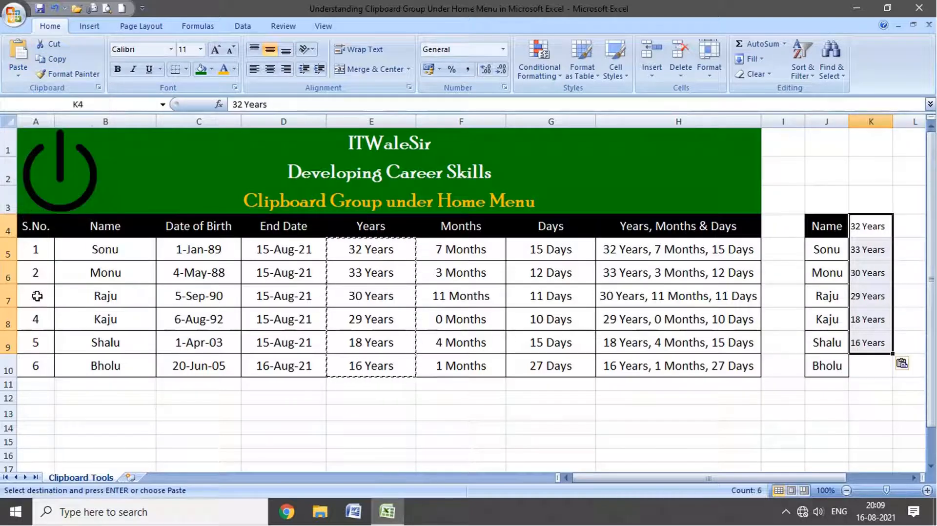
{"action": "left_click_drag", "start_coordinate": [37, 295], "coordinate": [635, 324]}
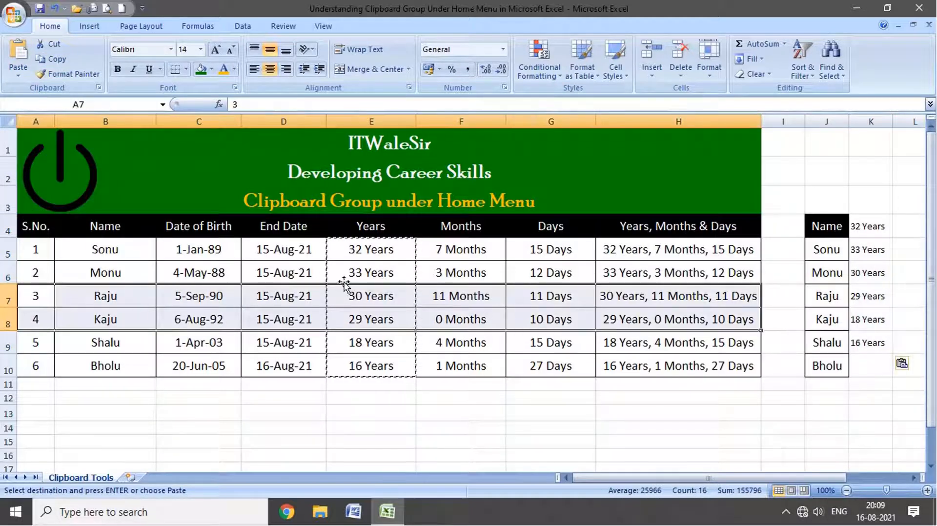
{"action": "left_click", "coordinate": [51, 59]}
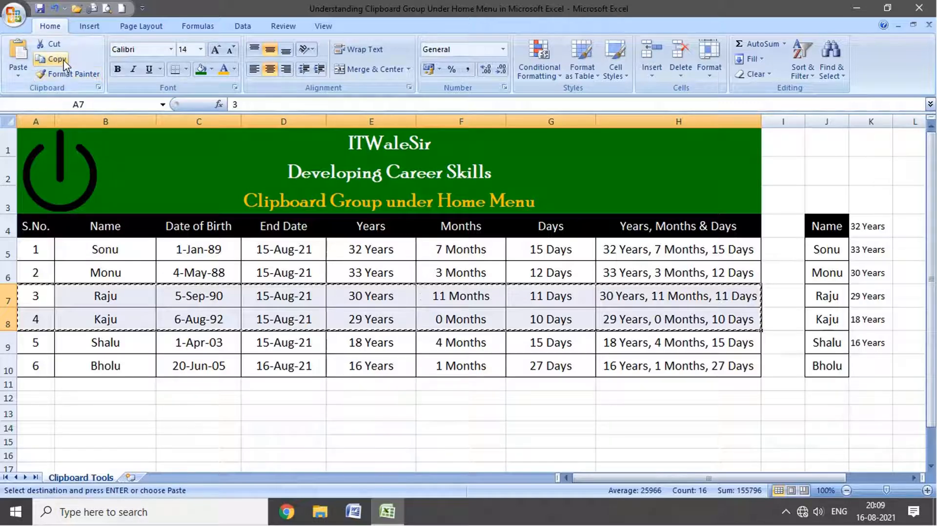
{"action": "left_click", "coordinate": [39, 411]}
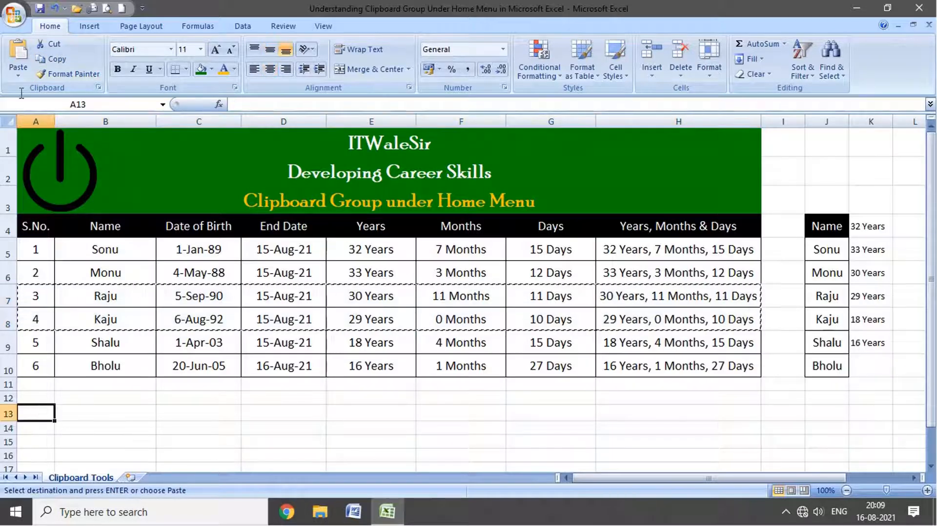
{"action": "left_click", "coordinate": [18, 76]}
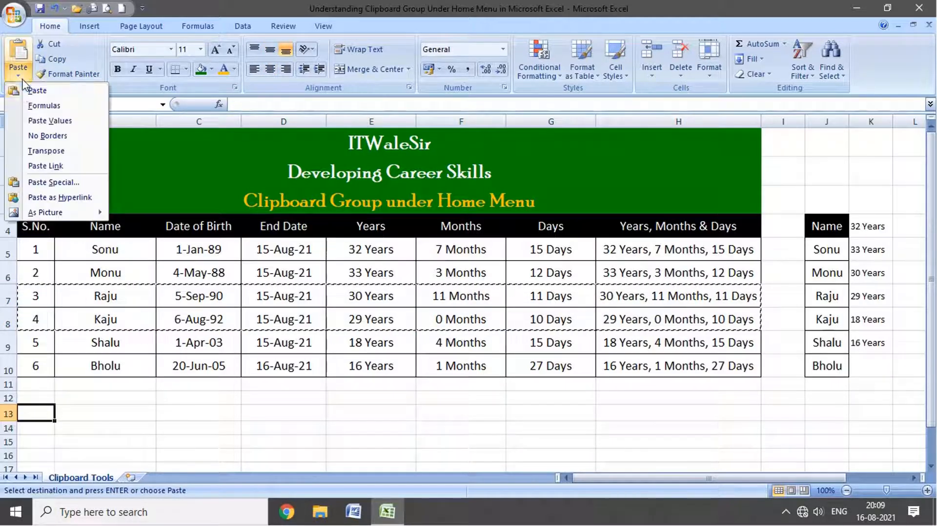
{"action": "left_click", "coordinate": [45, 136]}
{"action": "left_click", "coordinate": [198, 459]}
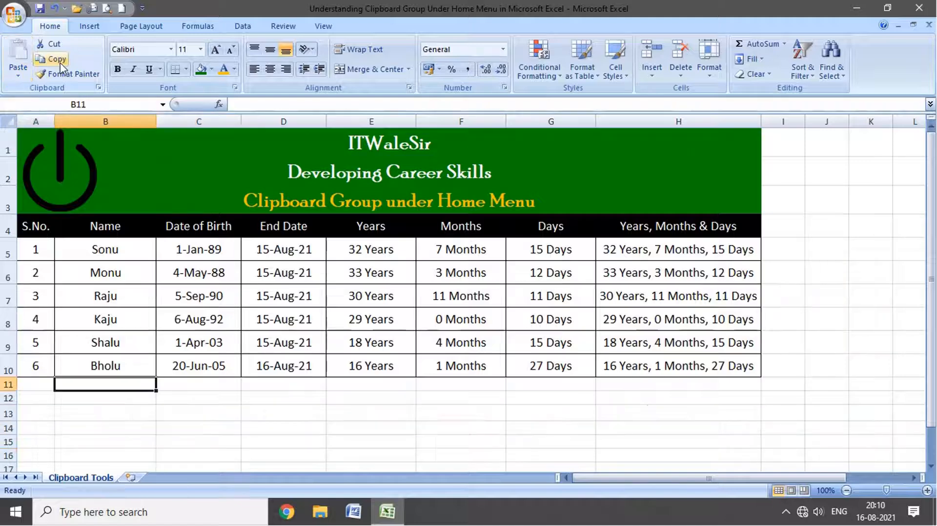
- Review which paste options are available while nothing is copied
{"action": "left_click", "coordinate": [18, 74]}
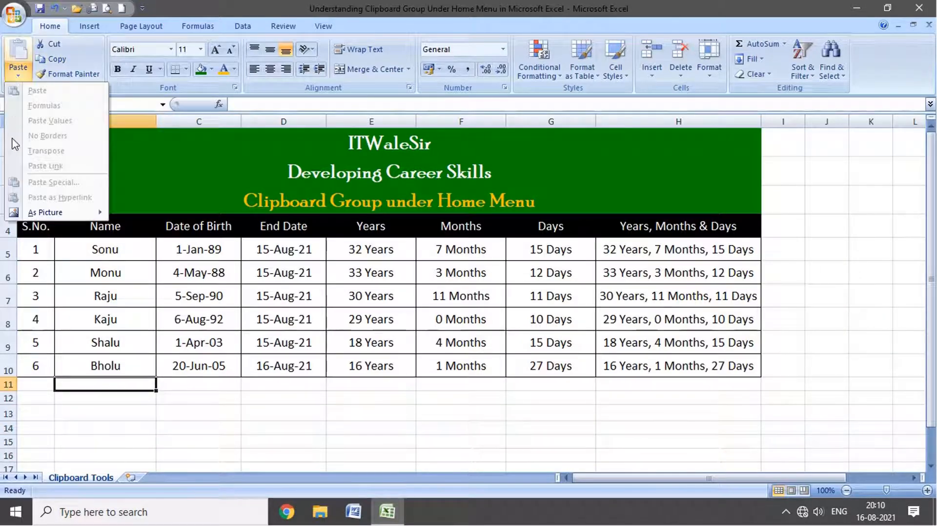
{"action": "left_click", "coordinate": [130, 405]}
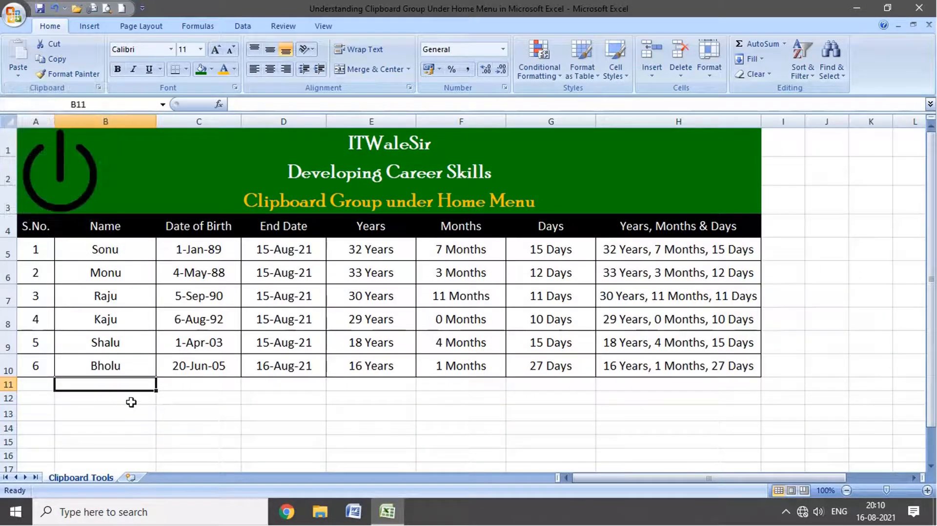
{"action": "left_click", "coordinate": [132, 413]}
{"action": "left_click", "coordinate": [111, 272]}
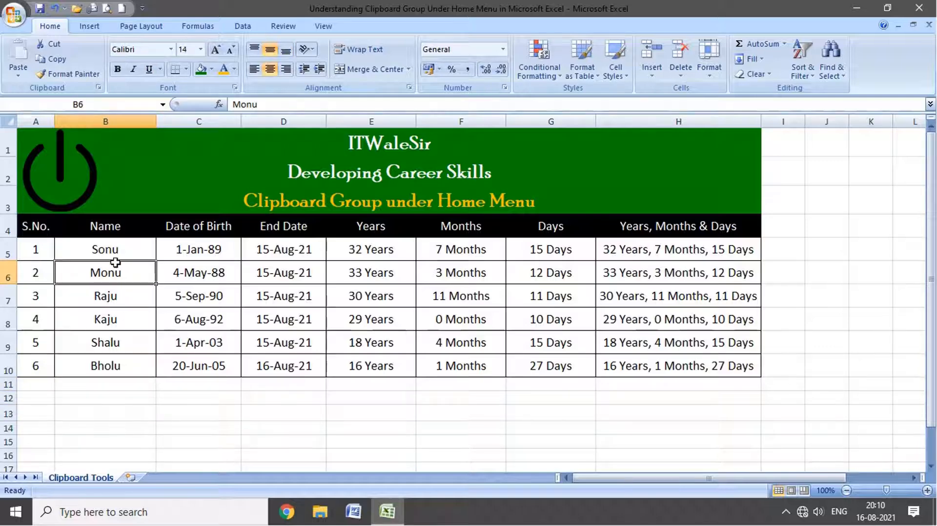
- Demonstrate selecting row cells A6:H6, and copy the Name column cells B4:B10
{"action": "left_click_drag", "start_coordinate": [117, 224], "coordinate": [116, 370]}
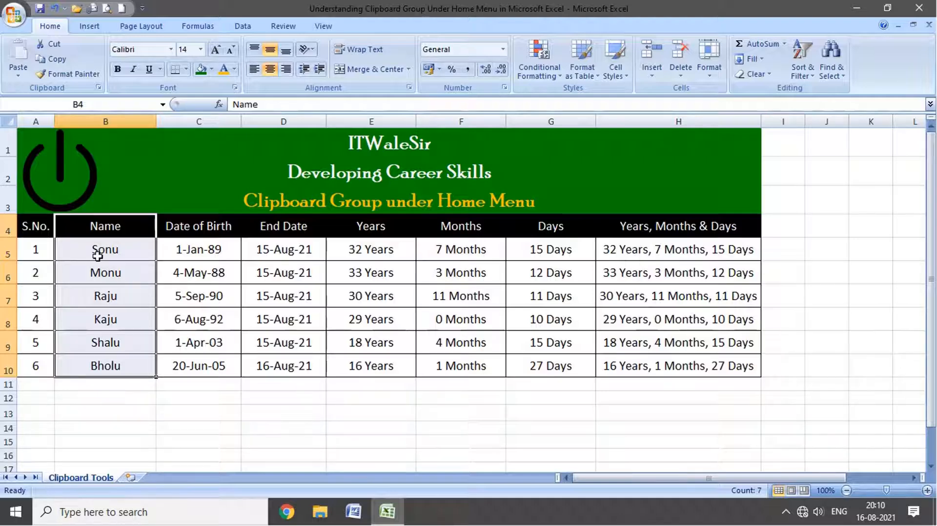
{"action": "left_click_drag", "start_coordinate": [38, 274], "coordinate": [634, 274]}
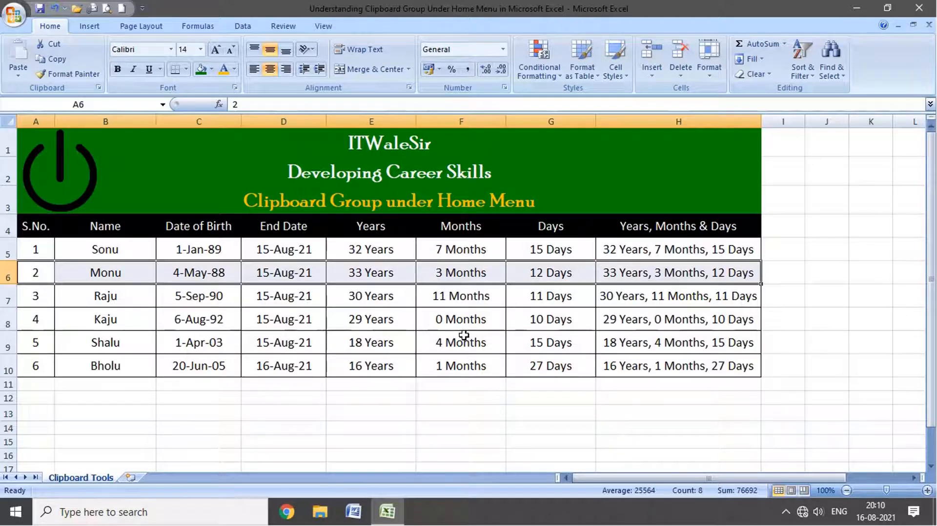
{"action": "left_click_drag", "start_coordinate": [112, 234], "coordinate": [122, 405]}
{"action": "left_click", "coordinate": [53, 58]}
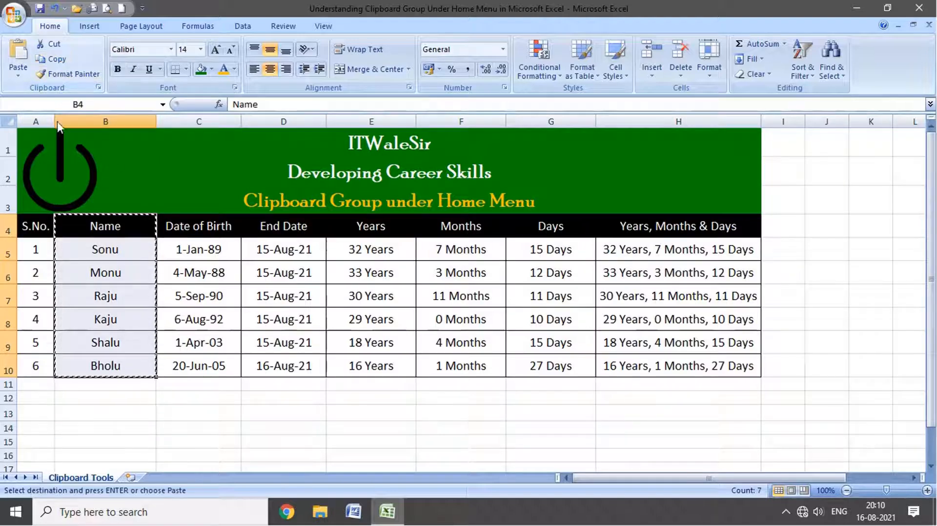
- Paste the copied Name column transposed into a row starting at B13, and select the pasted row
{"action": "left_click", "coordinate": [121, 415]}
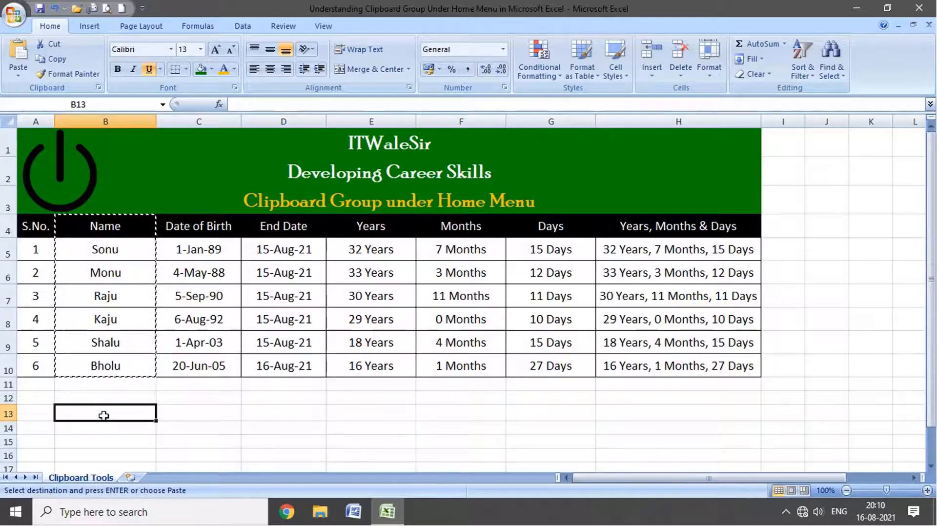
{"action": "left_click", "coordinate": [18, 76]}
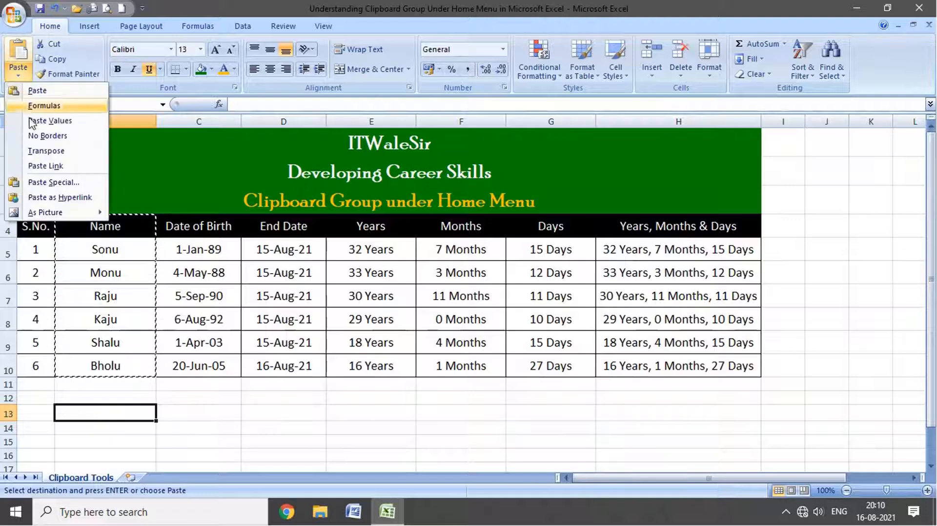
{"action": "left_click", "coordinate": [35, 152]}
{"action": "left_click", "coordinate": [115, 440]}
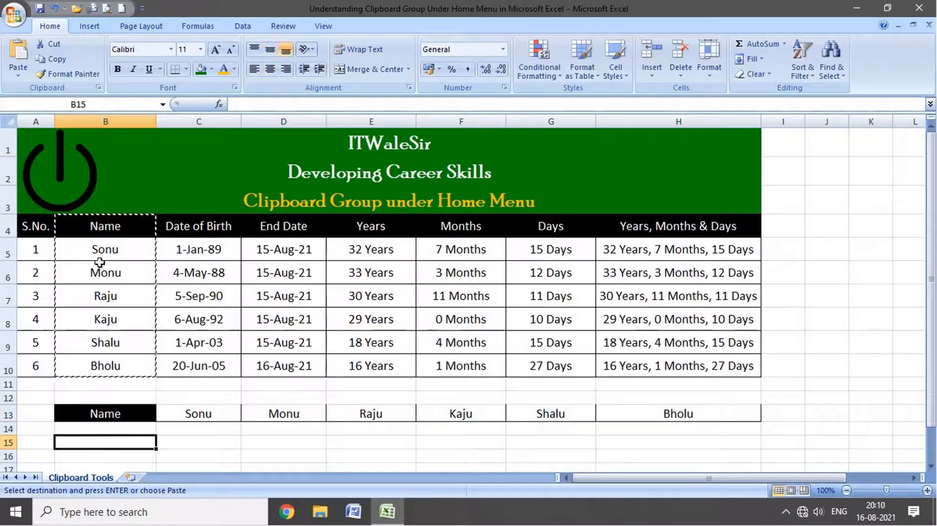
{"action": "left_click_drag", "start_coordinate": [99, 413], "coordinate": [651, 418]}
{"action": "key", "text": "Escape"}
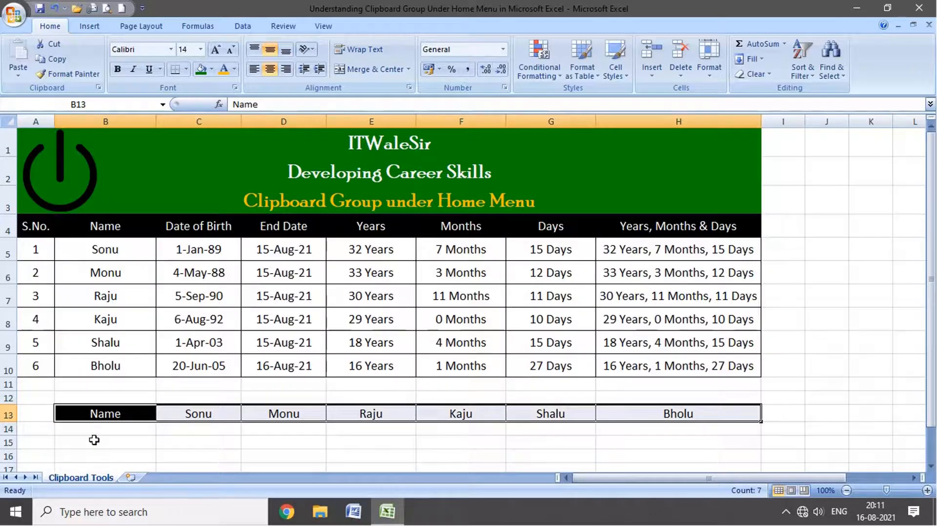
- Undo the transposed paste and check the available paste options with B12 selected
{"action": "key", "text": "ctrl+z"}
{"action": "left_click", "coordinate": [102, 398]}
{"action": "left_click", "coordinate": [18, 71]}
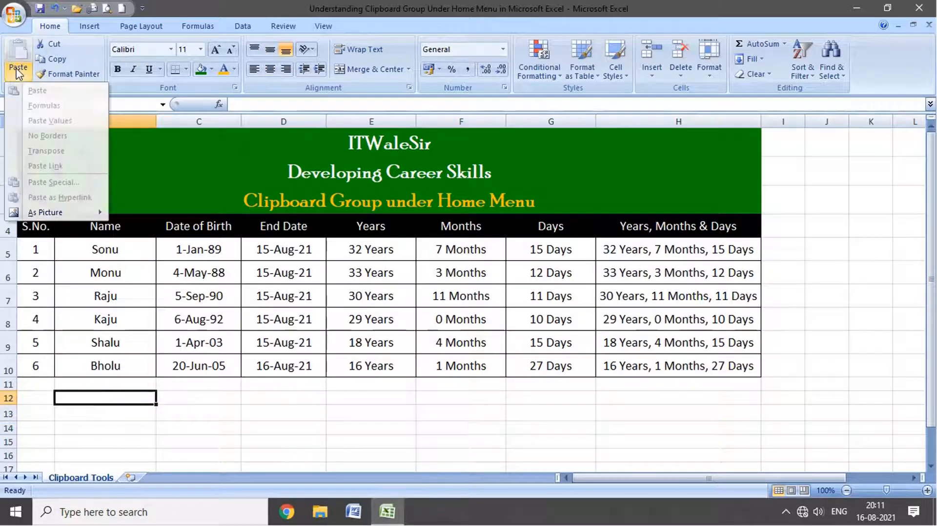
{"action": "left_click", "coordinate": [82, 351]}
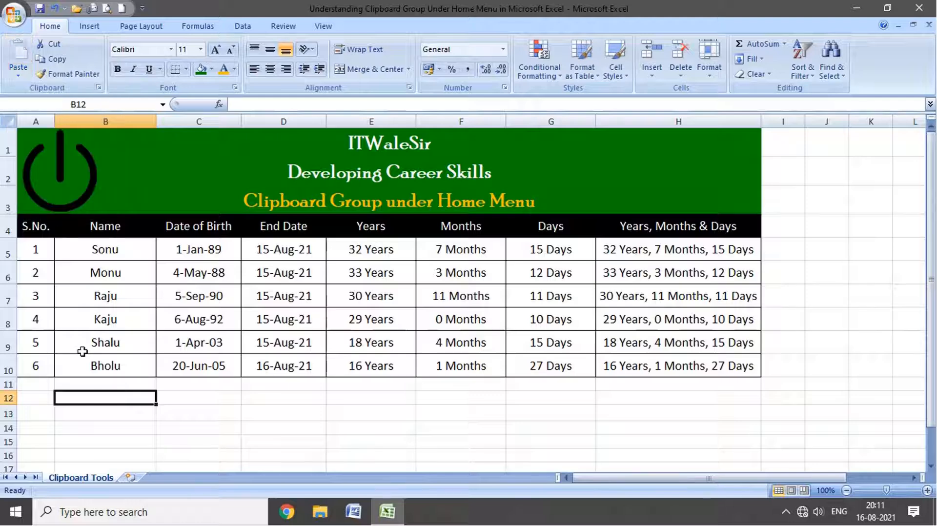
- Copy the Name column entries B5:B10 without the header
{"action": "left_click", "coordinate": [113, 258]}
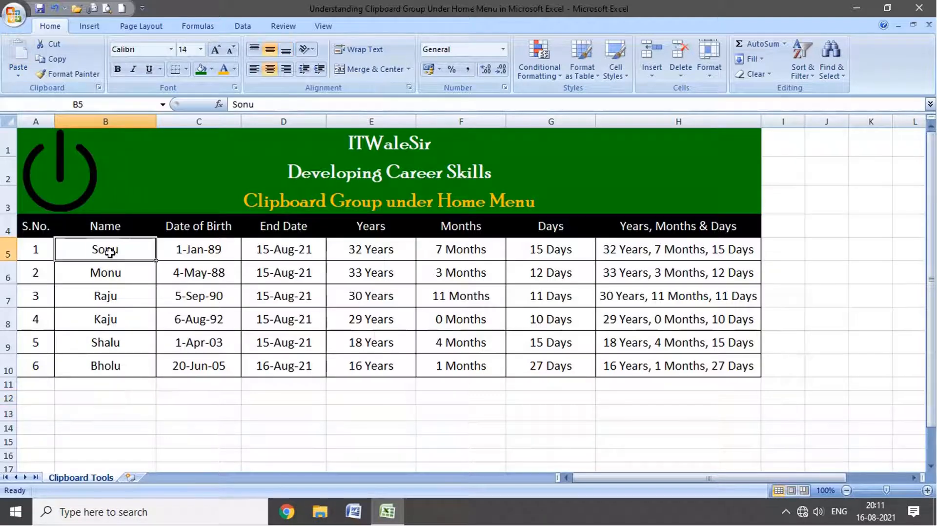
{"action": "left_click", "coordinate": [104, 278]}
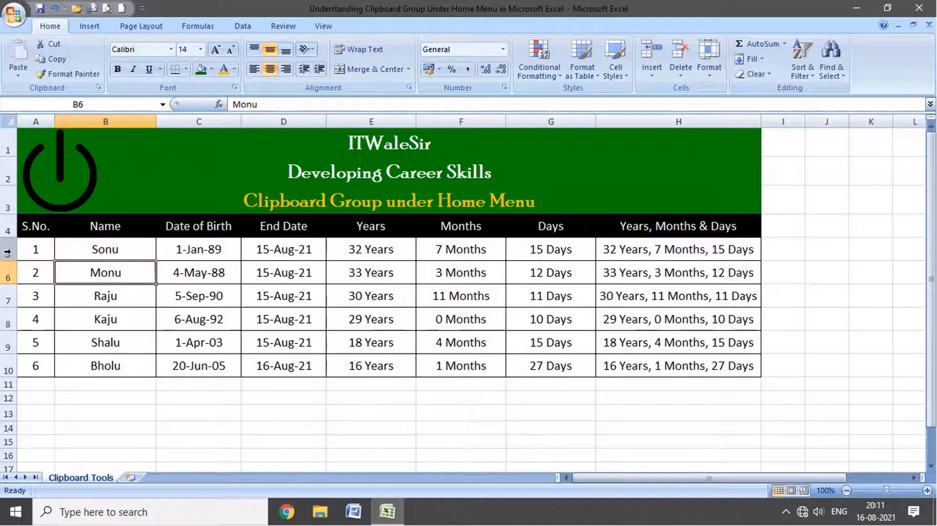
{"action": "left_click_drag", "start_coordinate": [77, 253], "coordinate": [79, 365]}
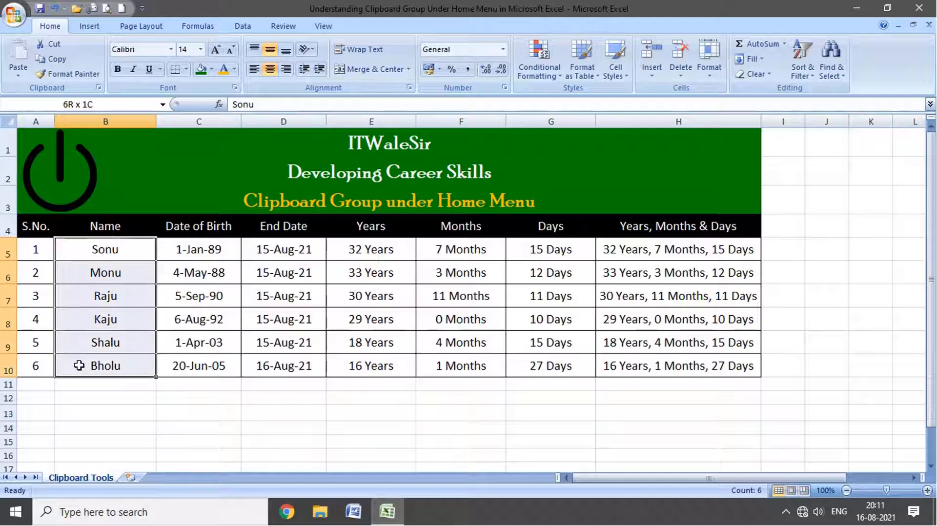
{"action": "left_click", "coordinate": [51, 59]}
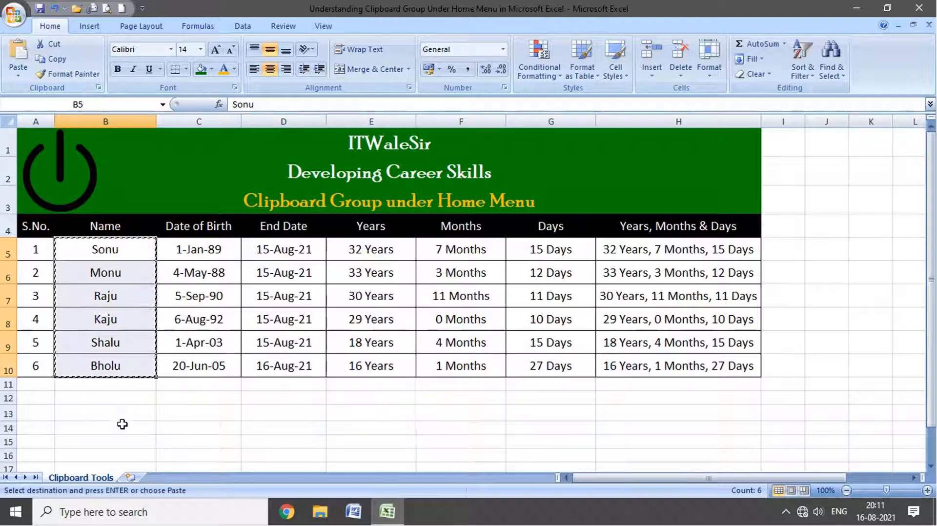
- Insert a new worksheet and paste the copied names there as links starting at B5
{"action": "left_click", "coordinate": [131, 477]}
{"action": "left_click", "coordinate": [81, 189]}
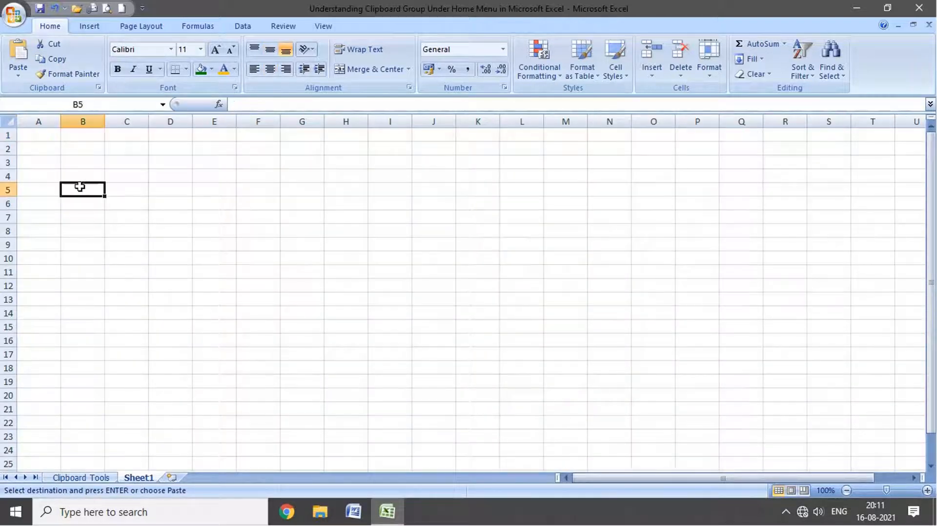
{"action": "left_click", "coordinate": [18, 75]}
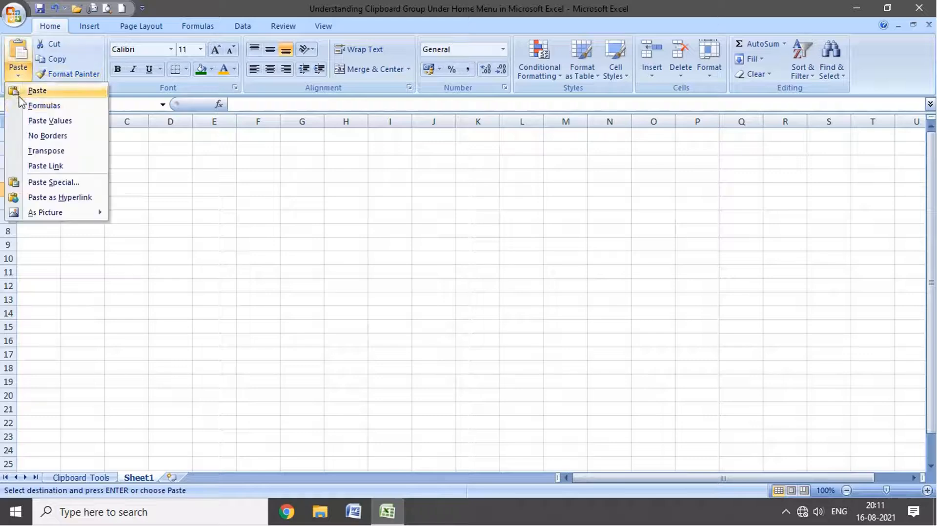
{"action": "left_click", "coordinate": [25, 169]}
{"action": "left_click", "coordinate": [68, 380]}
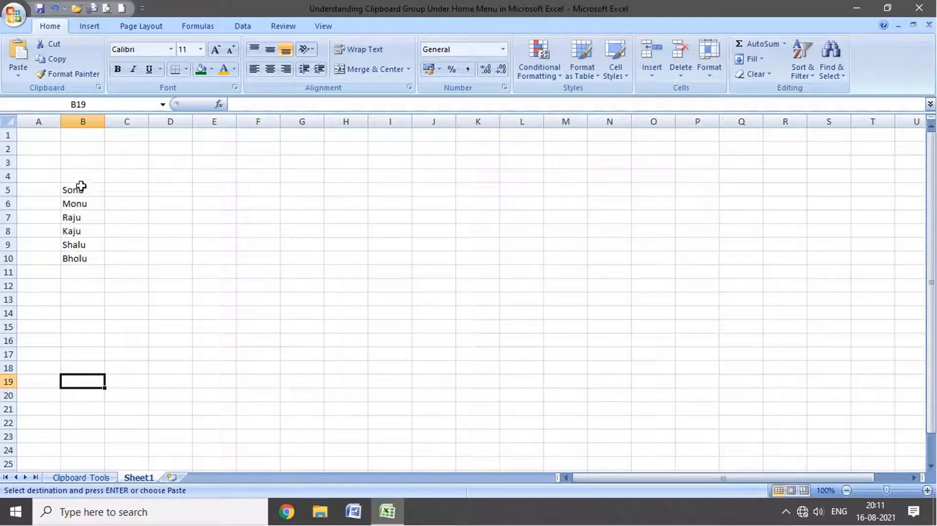
- Compare the source and linked names on both sheets, and replace the name in B5 of the Clipboard Tools sheet
{"action": "left_click", "coordinate": [81, 477]}
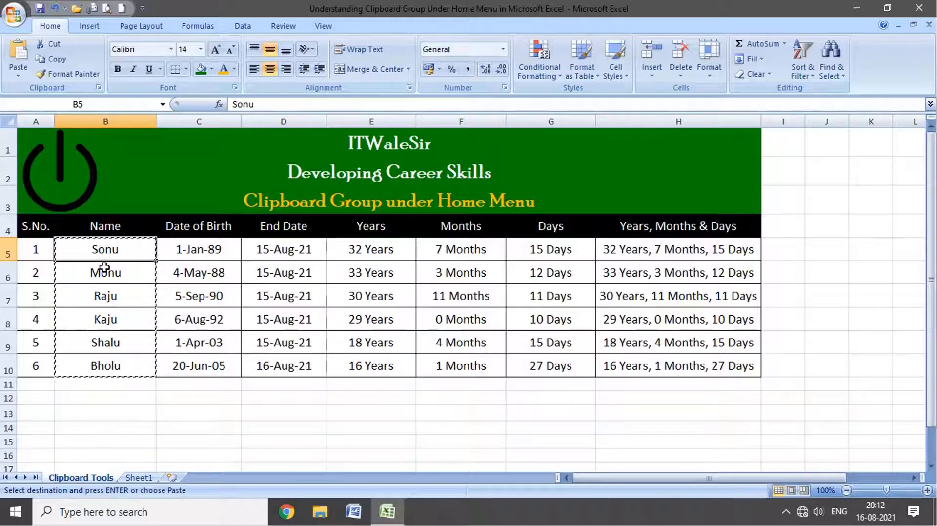
{"action": "left_click", "coordinate": [138, 477]}
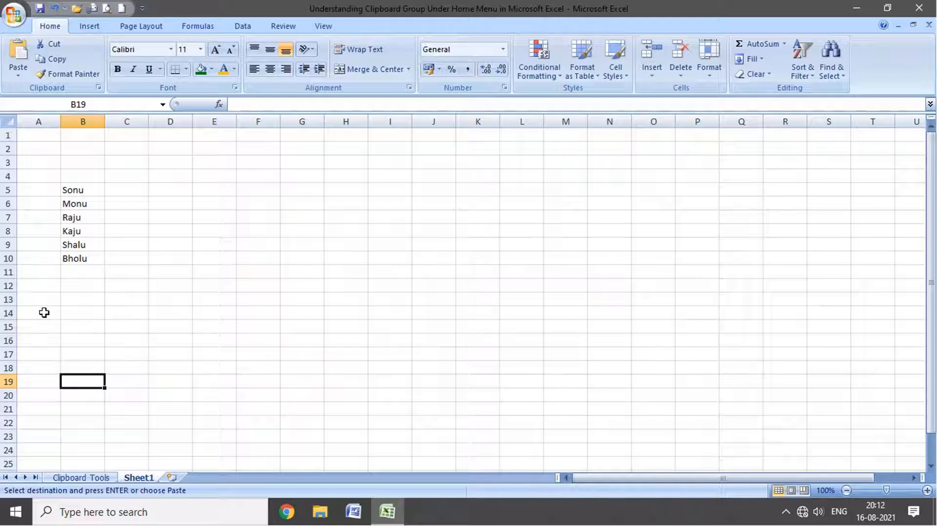
{"action": "left_click", "coordinate": [81, 477]}
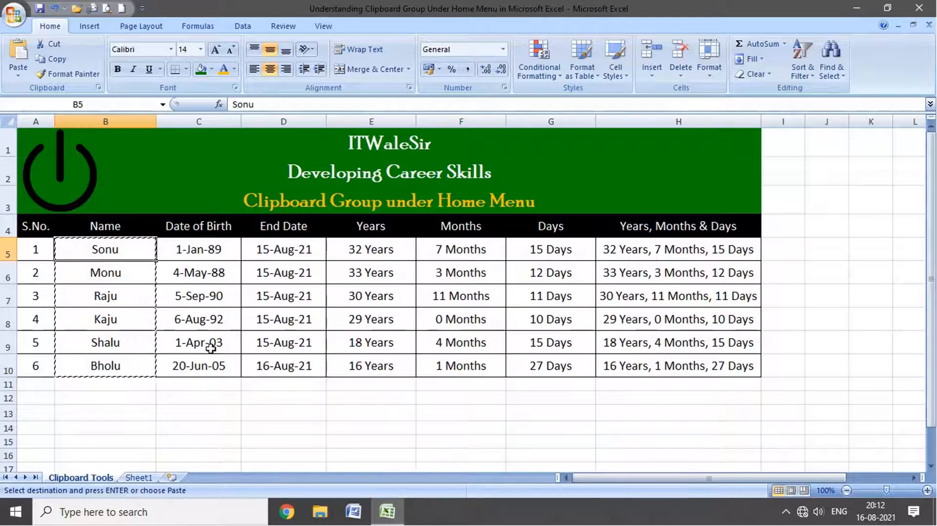
{"action": "type", "text": "Sohan"}
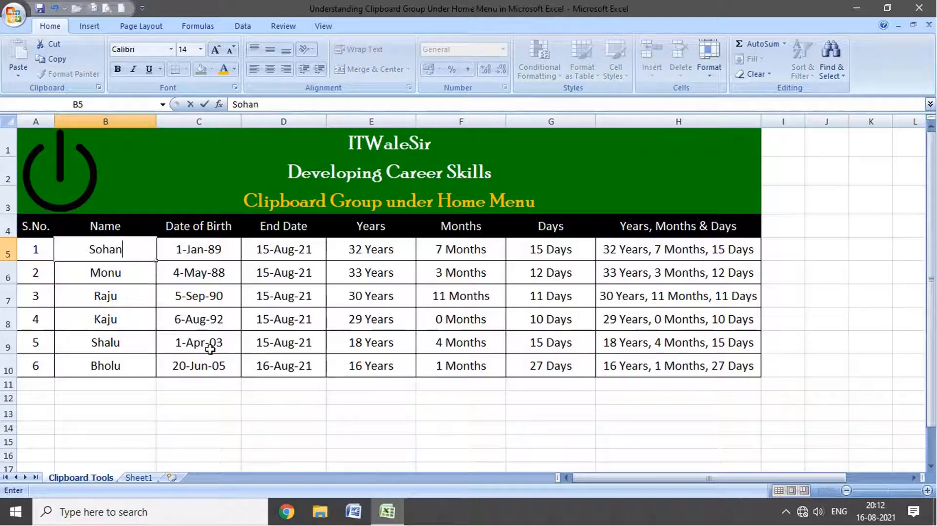
{"action": "left_click", "coordinate": [210, 349]}
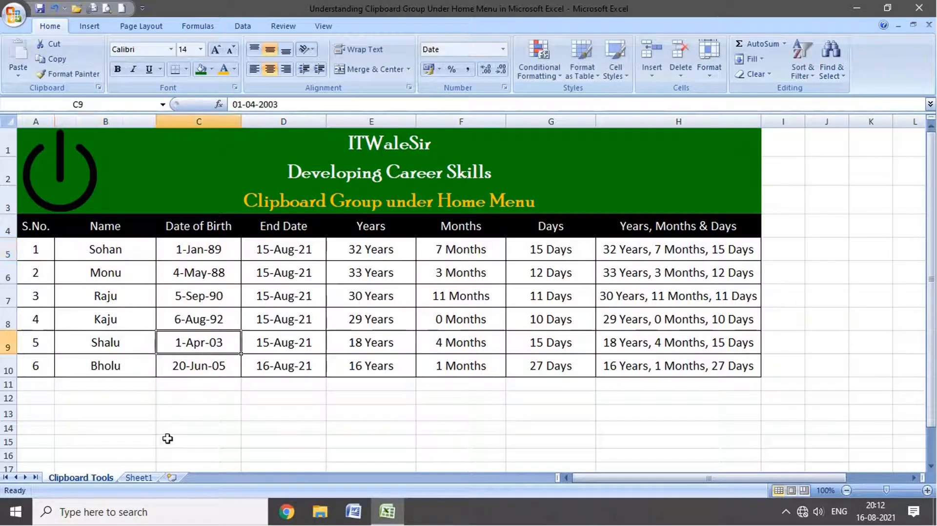
- Inspect the link formula in cell B5 on Sheet1
{"action": "left_click", "coordinate": [131, 479]}
{"action": "left_click", "coordinate": [80, 190]}
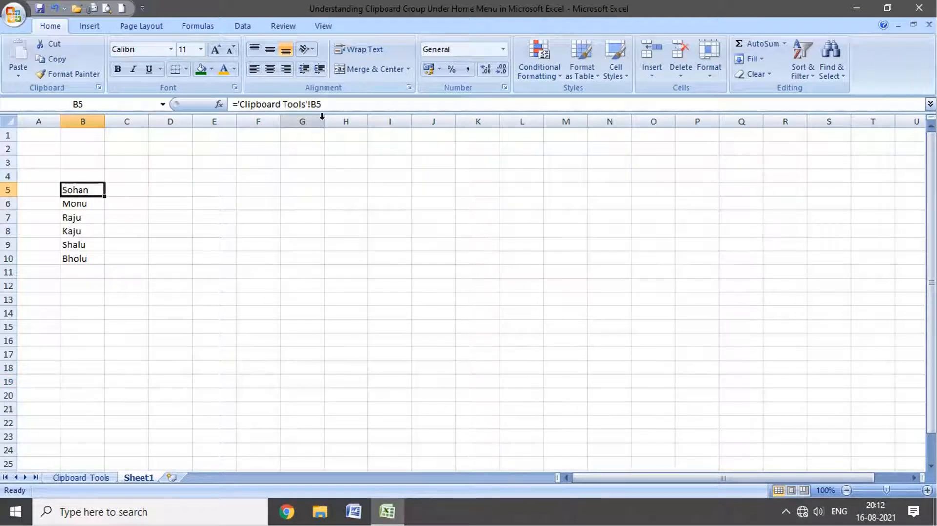
{"action": "left_click", "coordinate": [328, 104]}
{"action": "left_click_drag", "start_coordinate": [328, 105], "coordinate": [234, 104]}
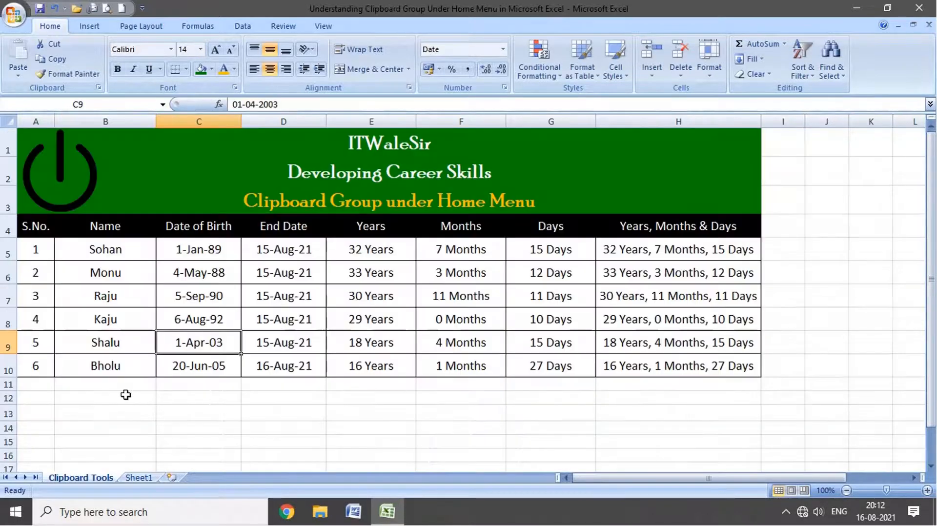
- Copy the Name column B4:B10 on the Clipboard Tools sheet and open Paste Special
{"action": "left_click", "coordinate": [18, 76]}
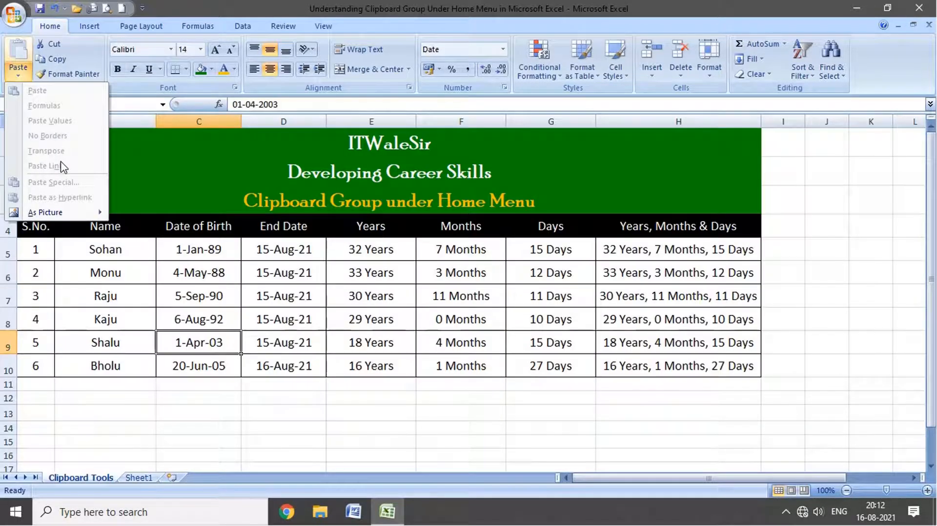
{"action": "left_click_drag", "start_coordinate": [105, 228], "coordinate": [125, 367]}
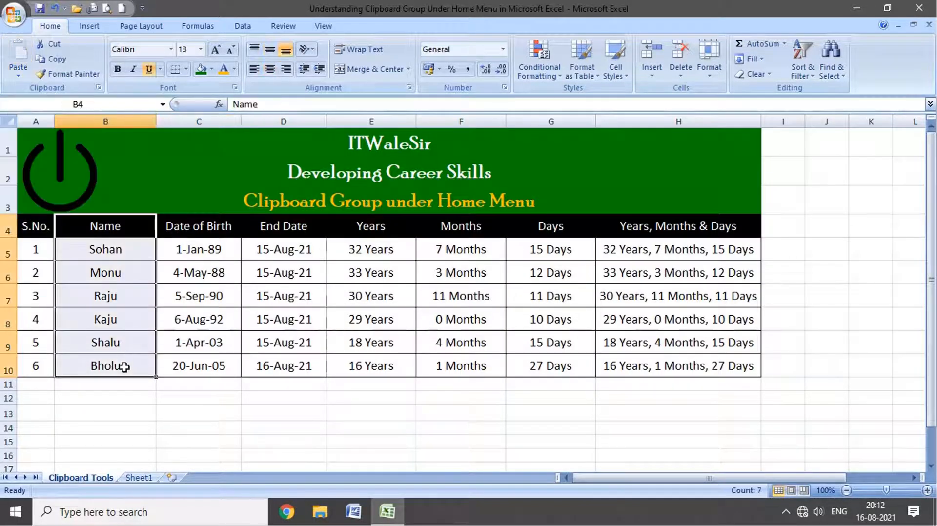
{"action": "left_click", "coordinate": [54, 59]}
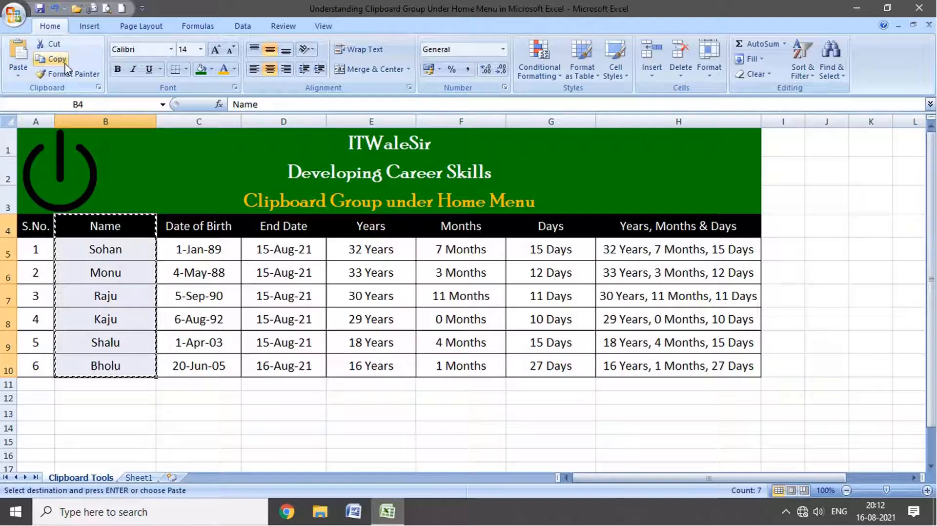
{"action": "left_click", "coordinate": [16, 79]}
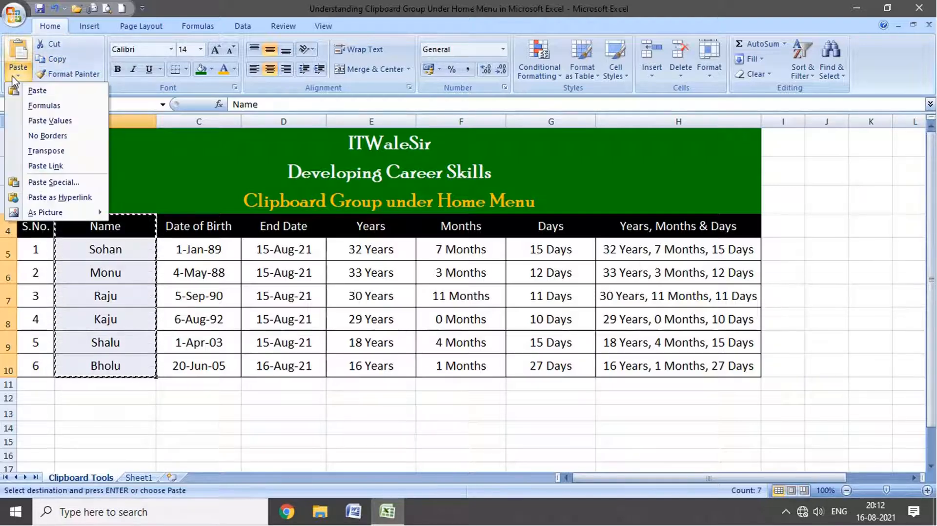
{"action": "left_click", "coordinate": [40, 182]}
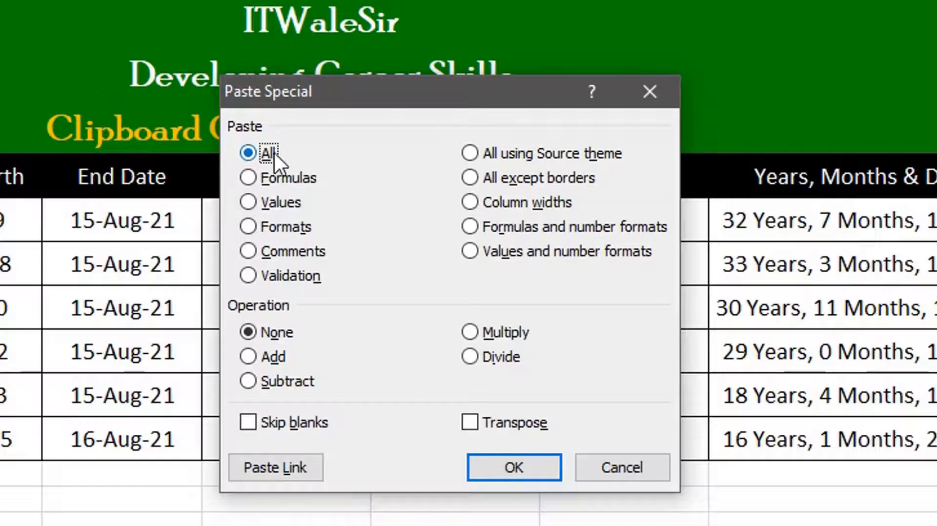
- Review the Paste Special choices from Formulas through Values and number formats, plus the Transpose option
{"action": "left_click", "coordinate": [276, 181]}
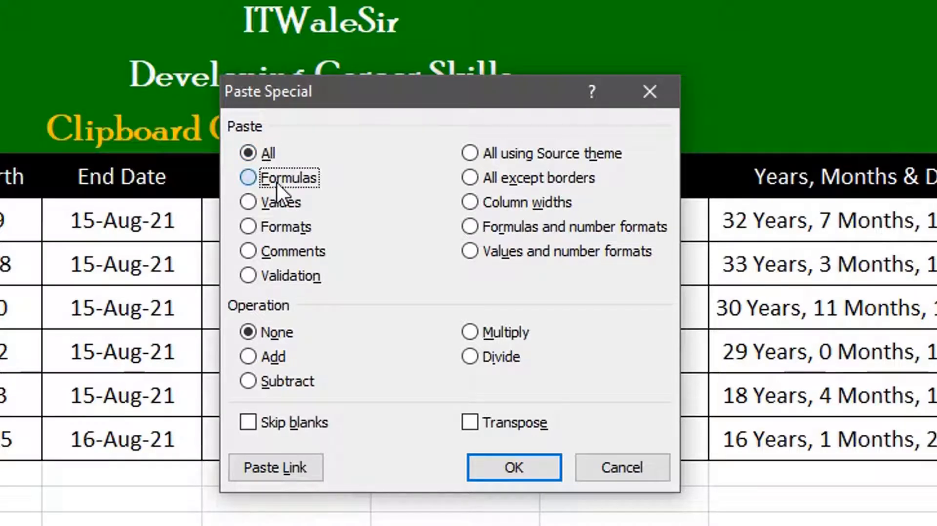
{"action": "left_click", "coordinate": [275, 201]}
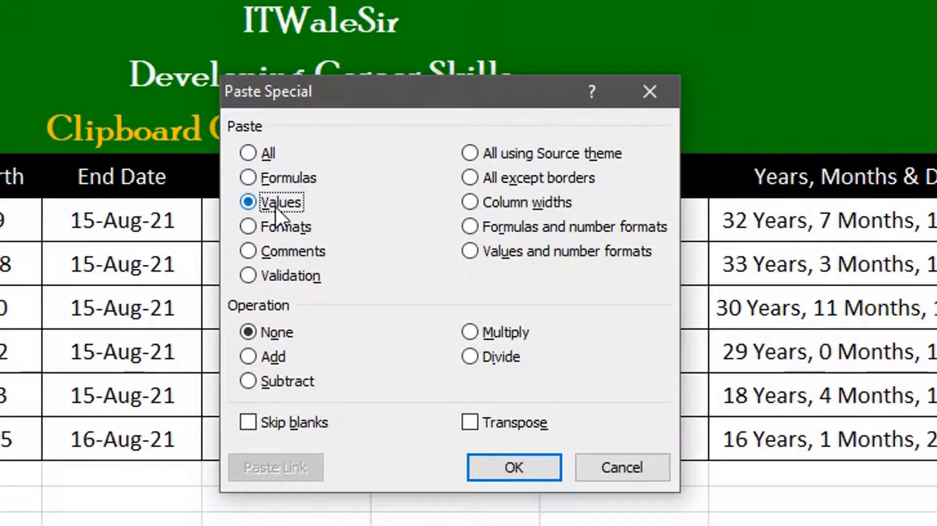
{"action": "left_click", "coordinate": [276, 225]}
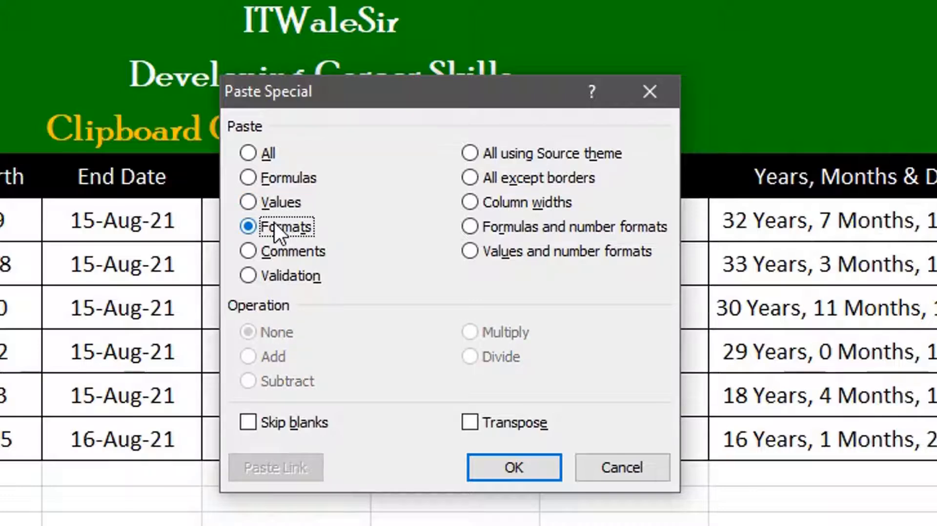
{"action": "left_click", "coordinate": [279, 246]}
{"action": "left_click", "coordinate": [288, 277]}
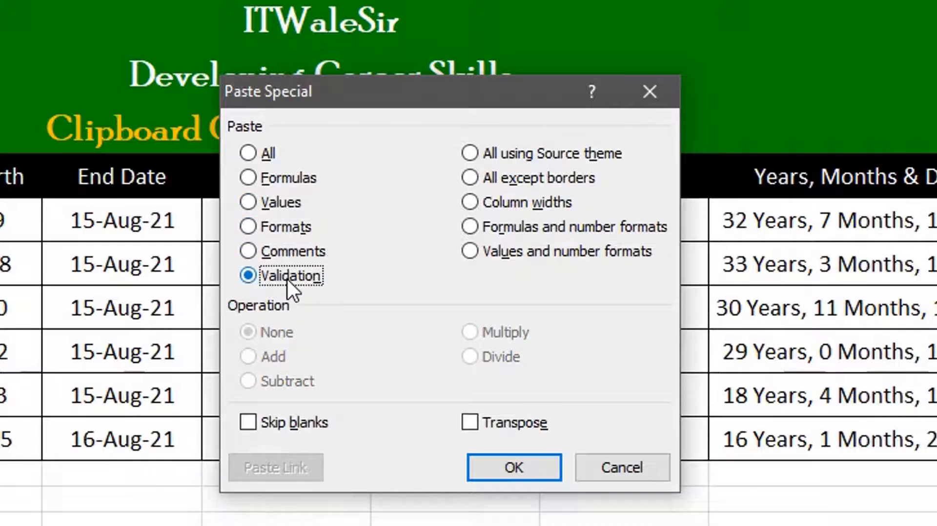
{"action": "left_click", "coordinate": [502, 151]}
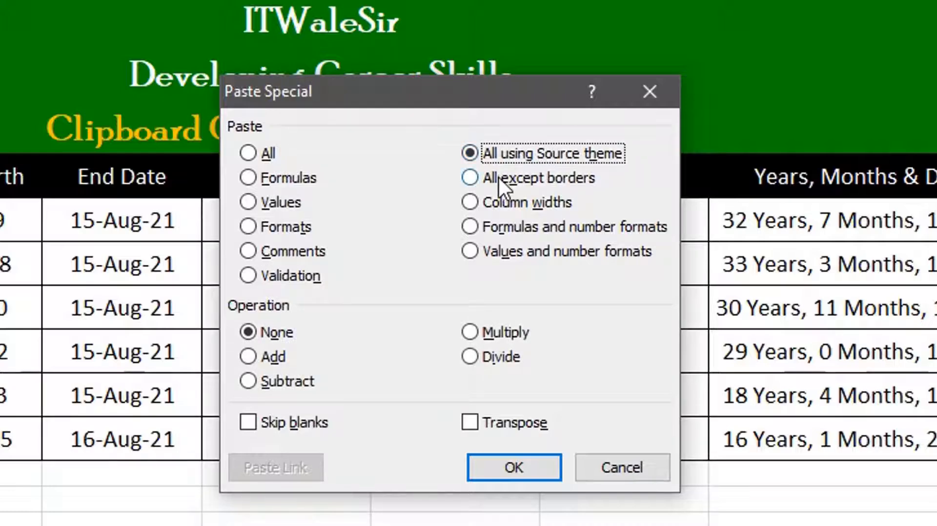
{"action": "left_click", "coordinate": [470, 187]}
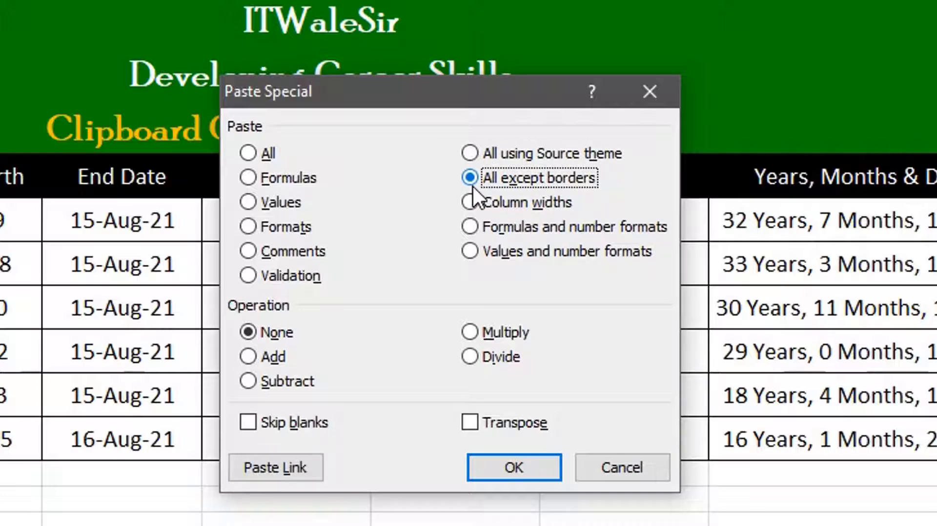
{"action": "left_click", "coordinate": [471, 201]}
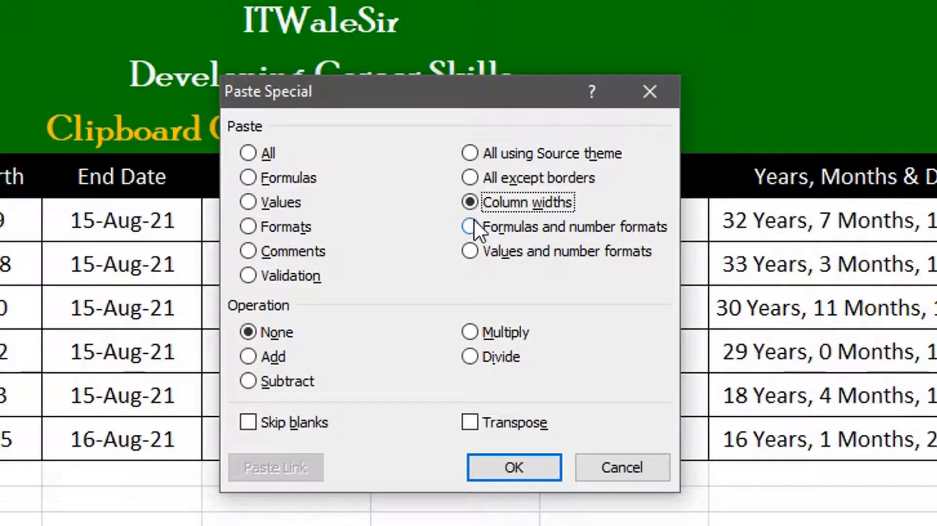
{"action": "left_click", "coordinate": [534, 233]}
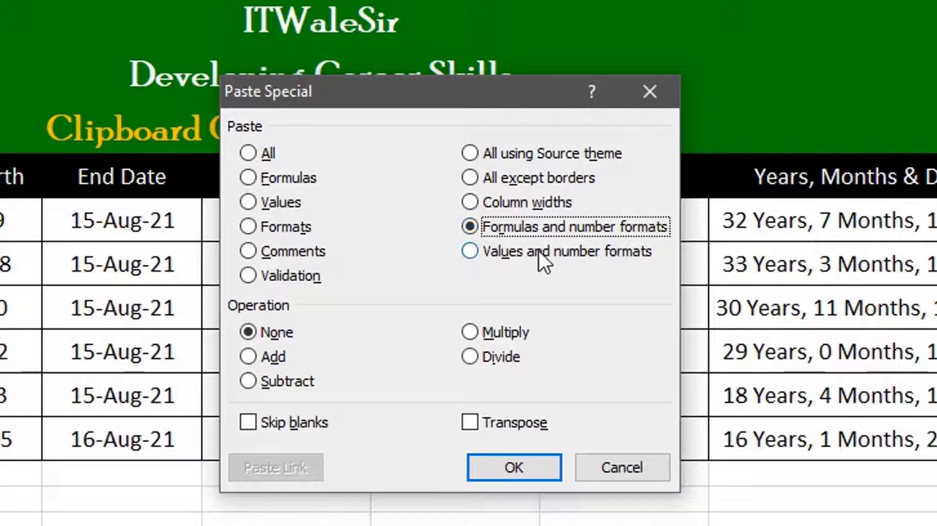
{"action": "left_click", "coordinate": [539, 250]}
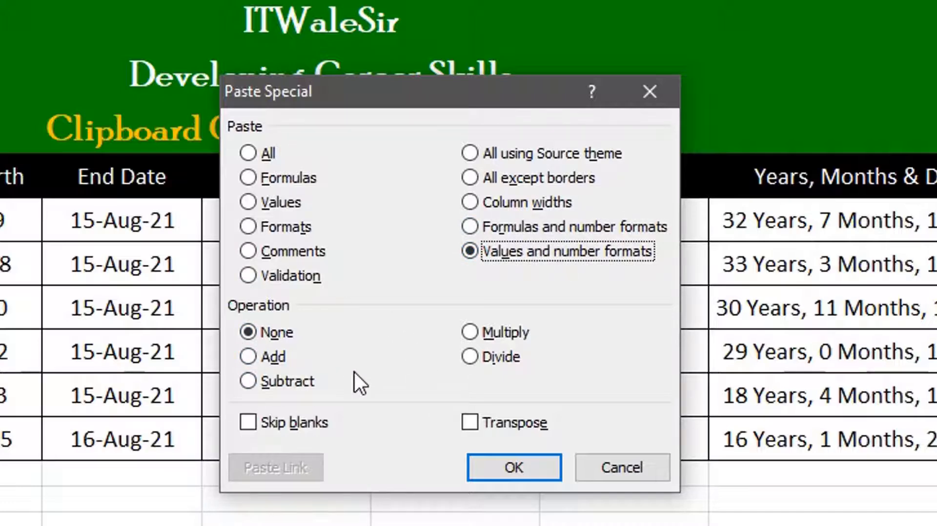
{"action": "left_click", "coordinate": [469, 420]}
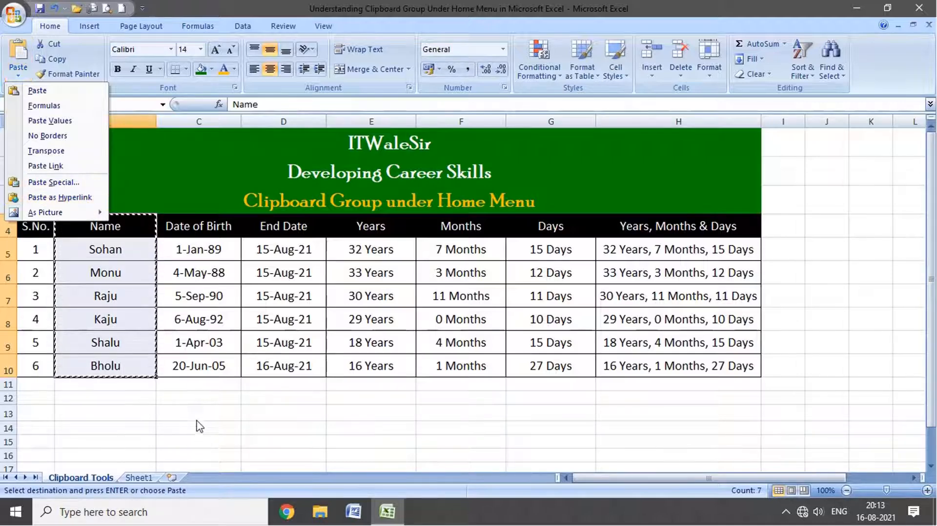
- Cancel the pending copy of the Name column and copy only the first name in B5
{"action": "key", "text": "Escape"}
{"action": "key", "text": "Escape"}
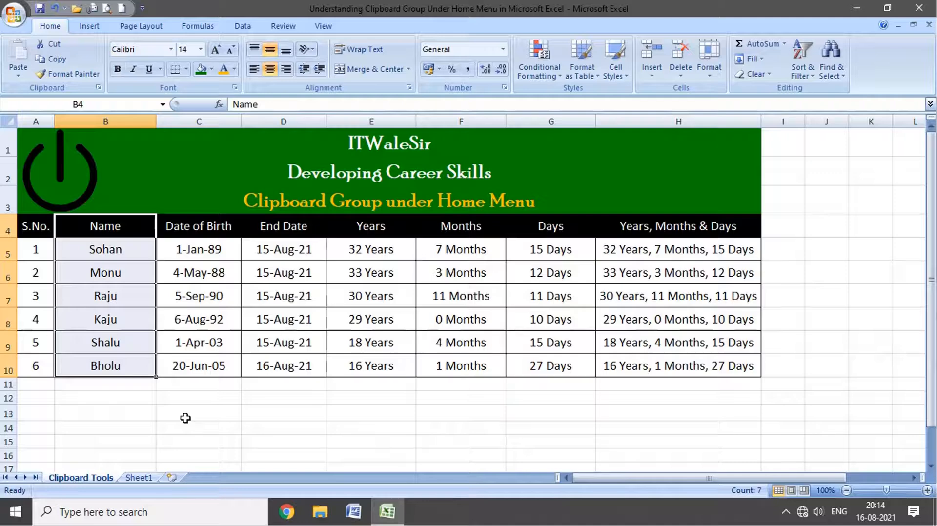
{"action": "left_click", "coordinate": [109, 399]}
{"action": "left_click", "coordinate": [116, 249]}
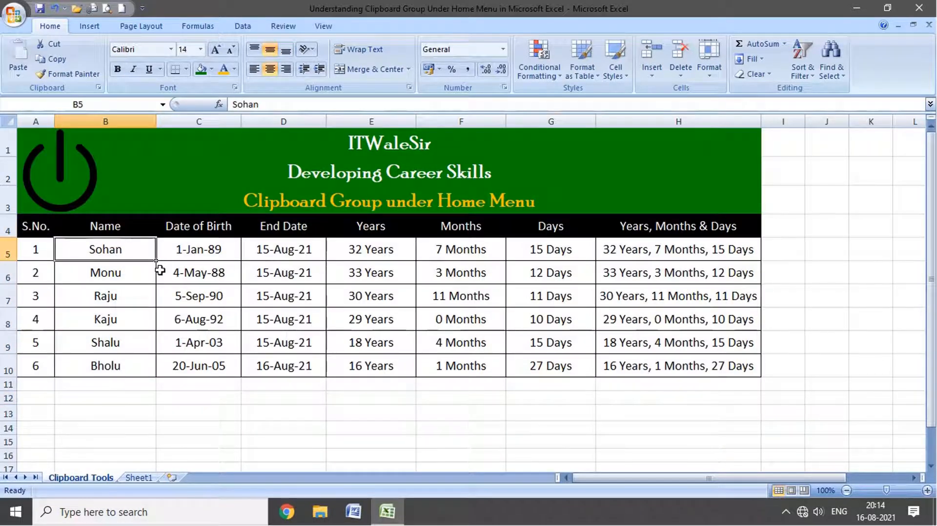
{"action": "left_click", "coordinate": [51, 58]}
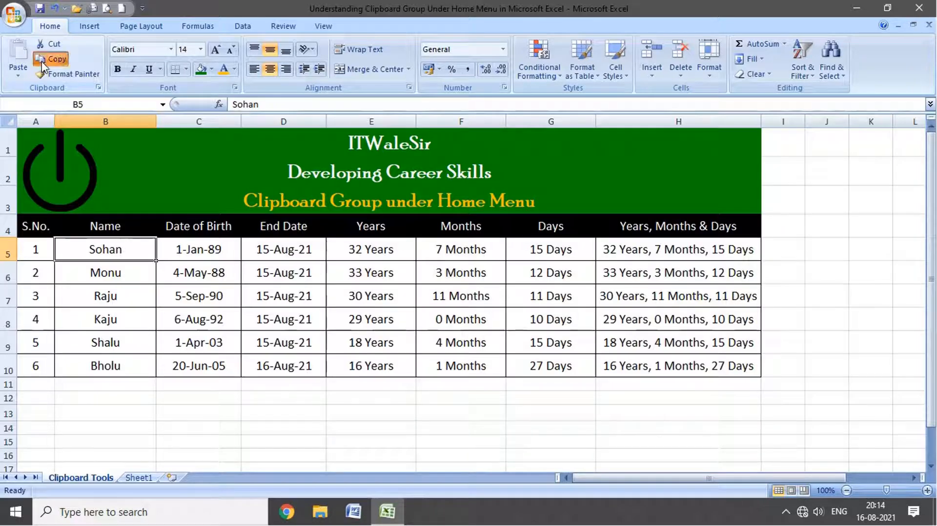
- Paste the copied name as a hyperlink into B5 of a new worksheet and follow the link to its source cell
{"action": "left_click", "coordinate": [172, 477]}
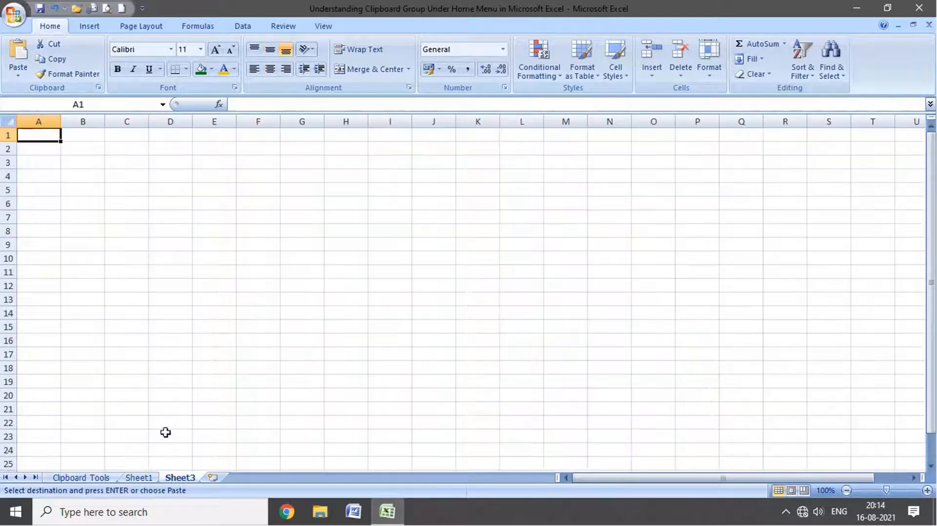
{"action": "left_click", "coordinate": [77, 190]}
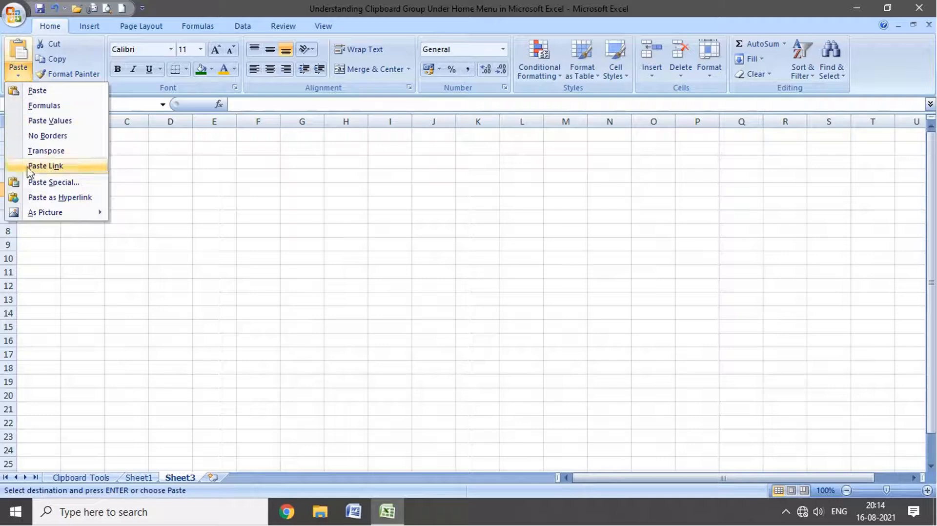
{"action": "left_click", "coordinate": [32, 196]}
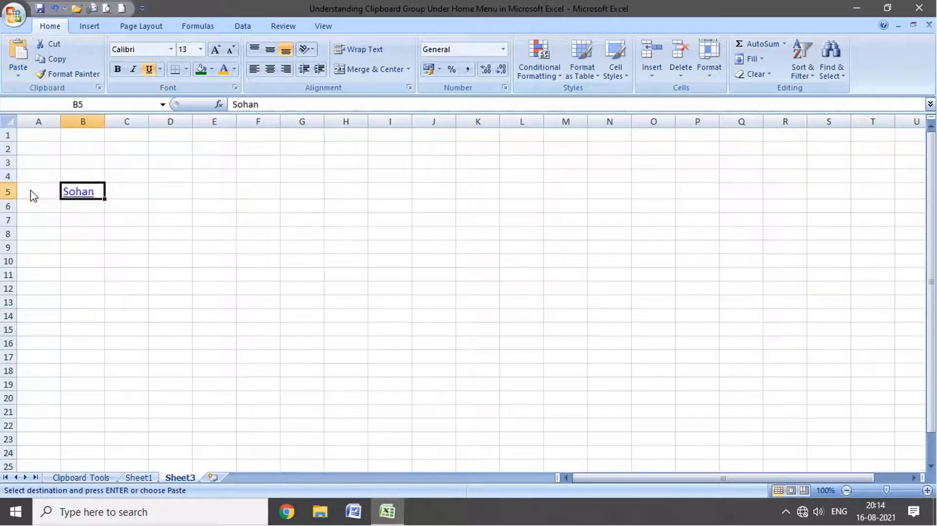
{"action": "left_click", "coordinate": [66, 271]}
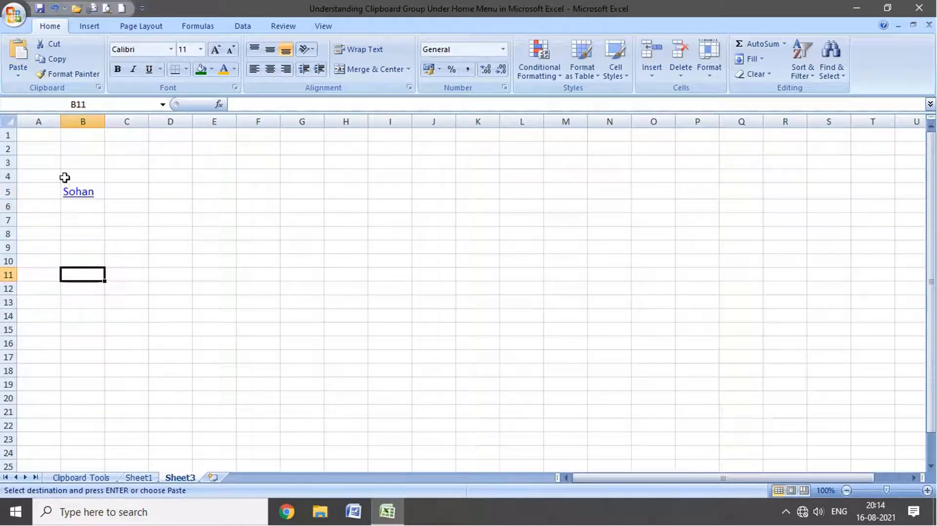
{"action": "left_click", "coordinate": [90, 193]}
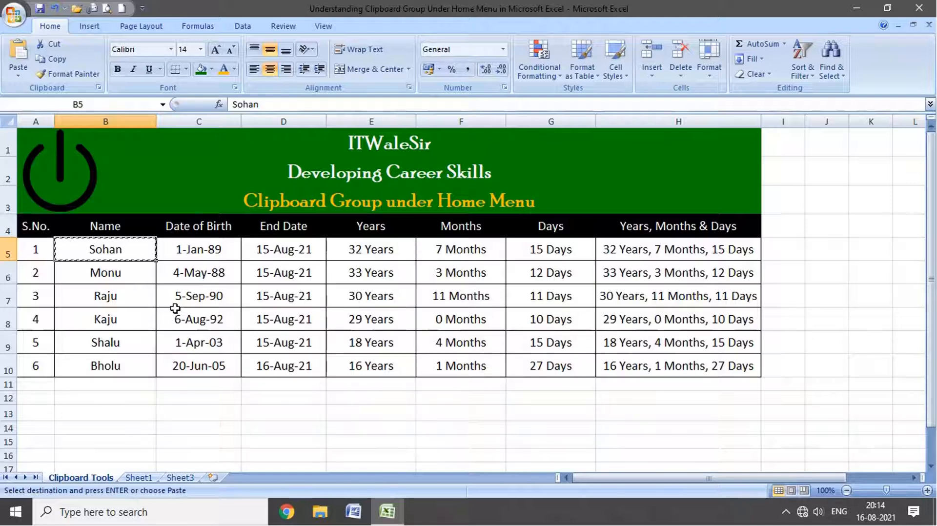
- Review the As Picture paste choices and cancel the pending copy of B5
{"action": "left_click", "coordinate": [19, 75]}
{"action": "mouse_move", "coordinate": [33, 213]}
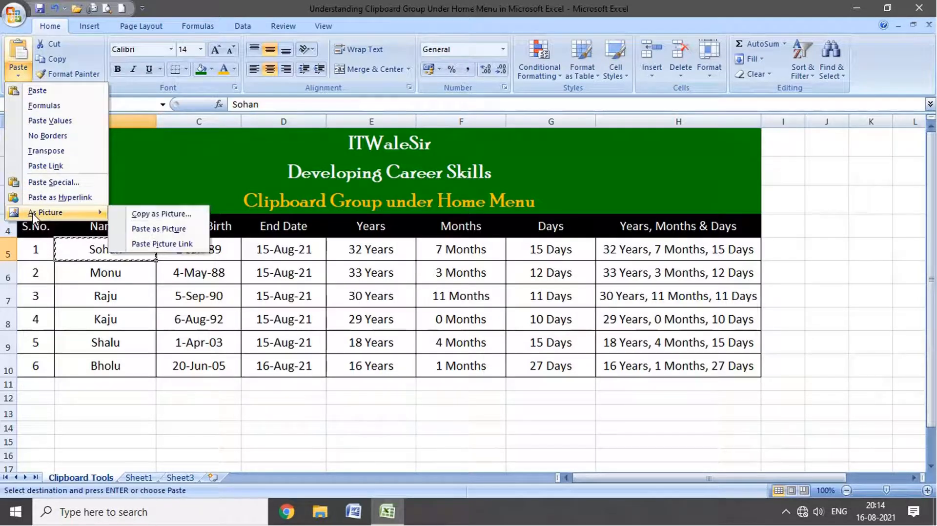
{"action": "left_click", "coordinate": [123, 419]}
{"action": "key", "text": "Escape"}
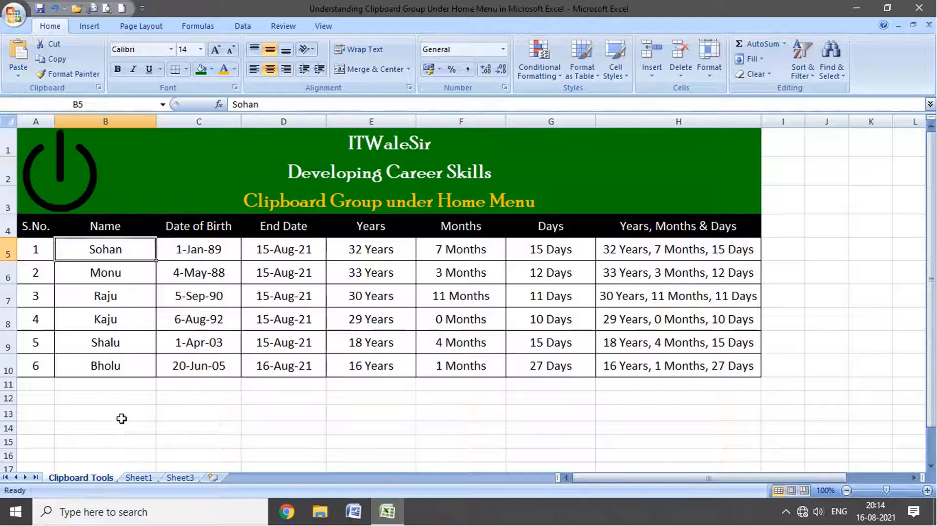
- Copy the table data A5:H10 and paste it as a picture at A13 on the Clipboard Tools sheet
{"action": "left_click_drag", "start_coordinate": [40, 250], "coordinate": [628, 363]}
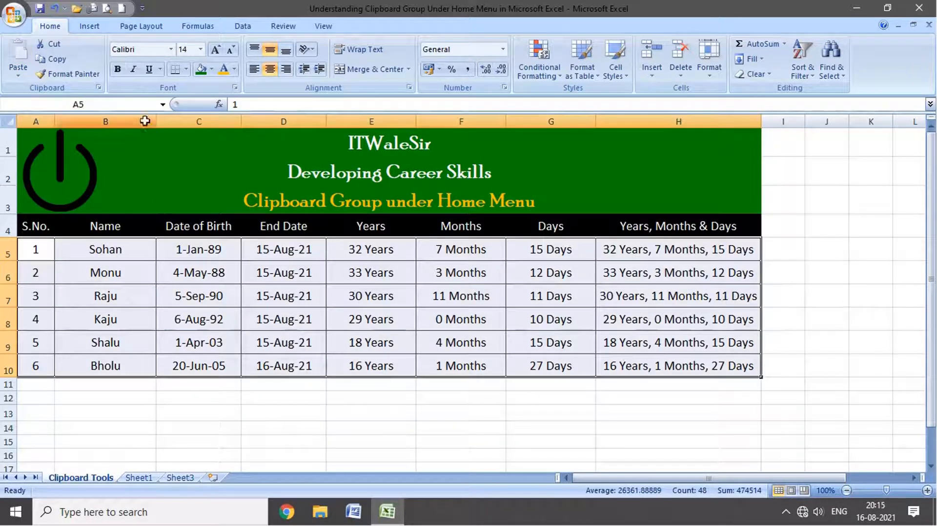
{"action": "left_click", "coordinate": [46, 57]}
{"action": "left_click", "coordinate": [36, 413]}
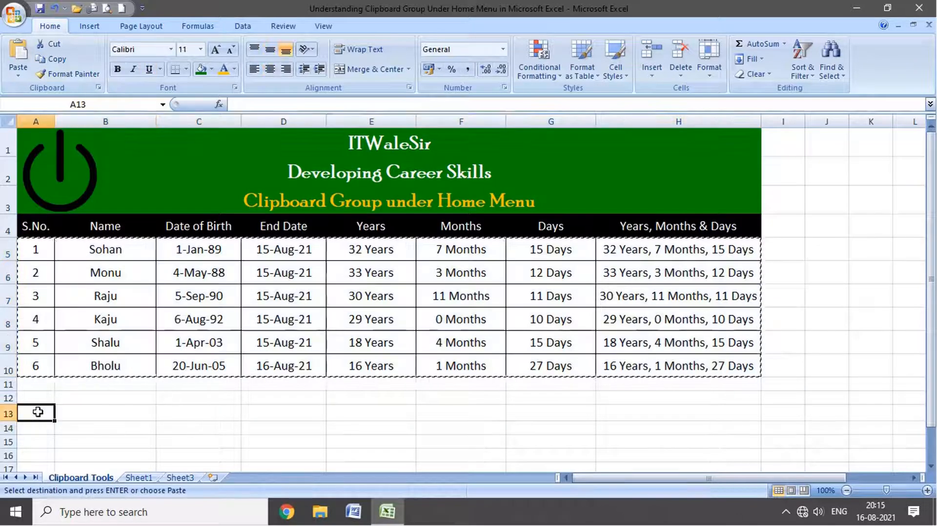
{"action": "left_click", "coordinate": [19, 74]}
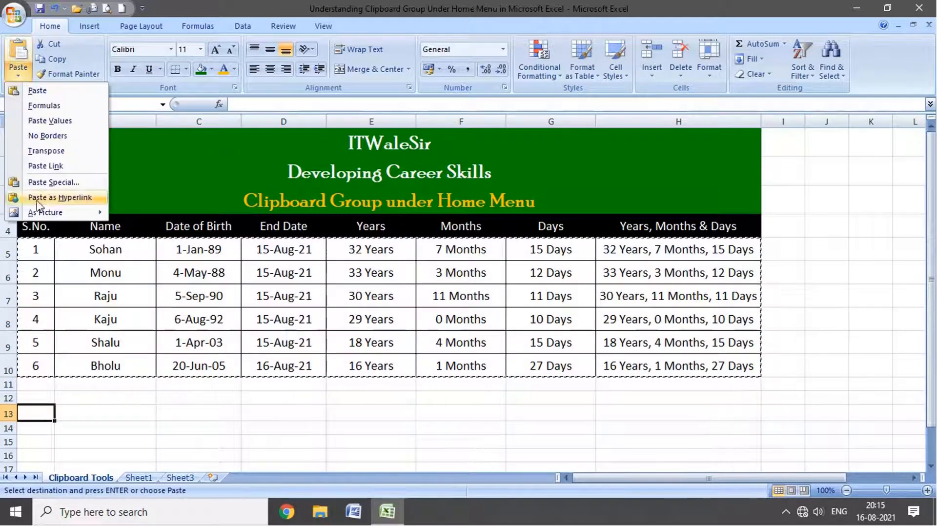
{"action": "mouse_move", "coordinate": [39, 215]}
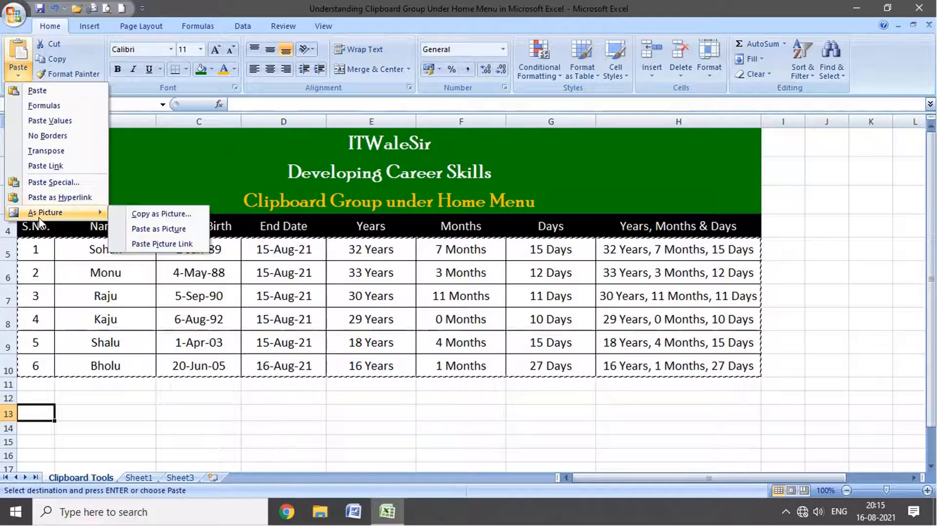
{"action": "left_click", "coordinate": [179, 229]}
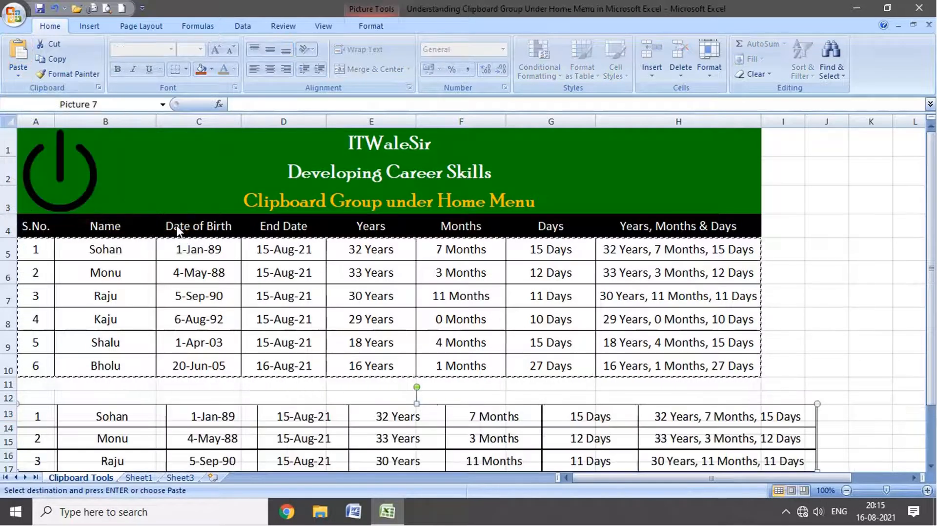
- Shrink the pasted table picture from its lower corner so it ends within column H, around row 20
{"action": "scroll", "coordinate": [185, 371], "scroll_direction": "down", "scroll_amount": 3}
{"action": "scroll", "coordinate": [188, 367], "scroll_direction": "up", "scroll_amount": 2}
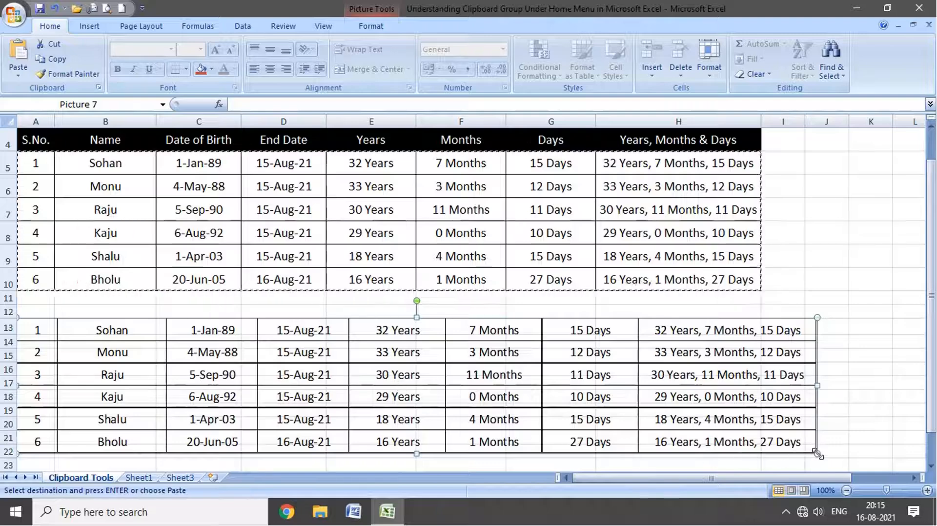
{"action": "left_click_drag", "start_coordinate": [812, 454], "coordinate": [684, 432]}
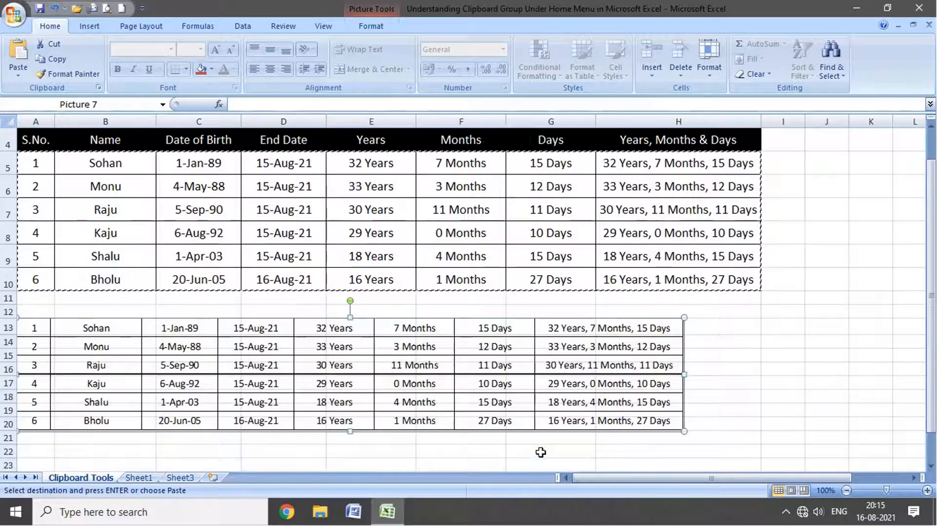
- Copy the table picture into the blank Word document and enlarge it to reach the right margin
{"action": "right_click", "coordinate": [396, 387]}
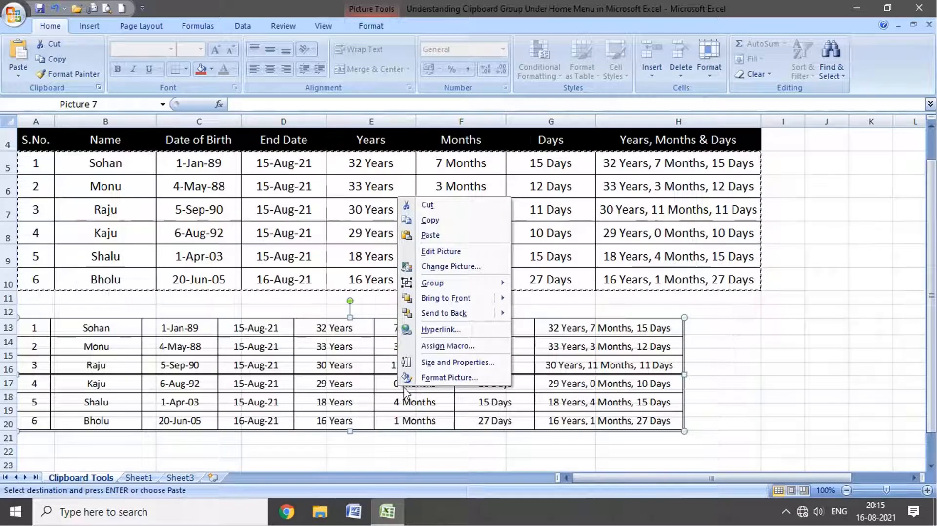
{"action": "left_click", "coordinate": [433, 223]}
{"action": "left_click", "coordinate": [359, 520]}
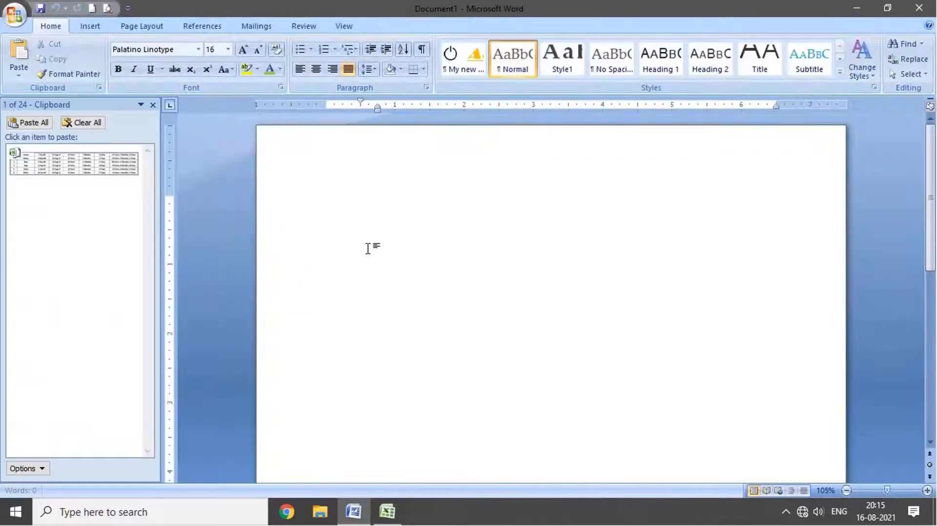
{"action": "right_click", "coordinate": [369, 247]}
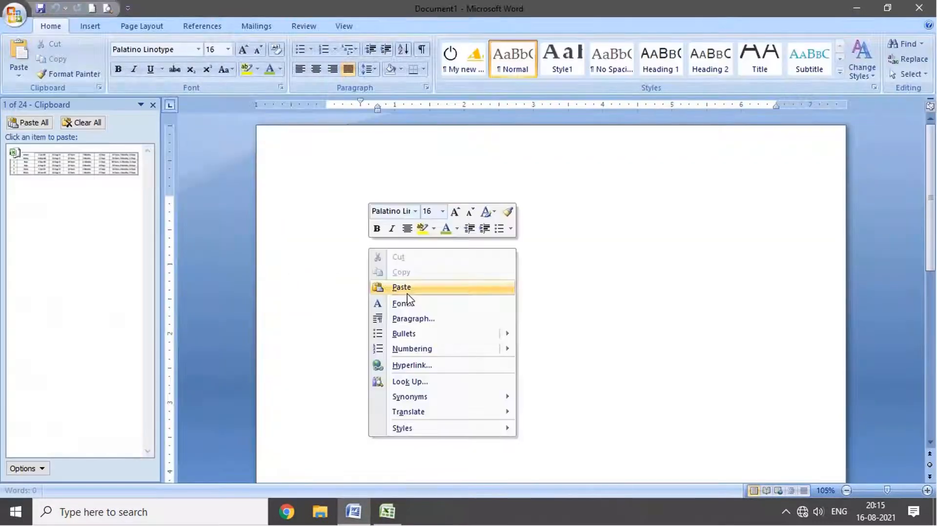
{"action": "left_click", "coordinate": [400, 287]}
{"action": "left_click", "coordinate": [808, 266]}
{"action": "left_click_drag", "start_coordinate": [756, 251], "coordinate": [772, 268]}
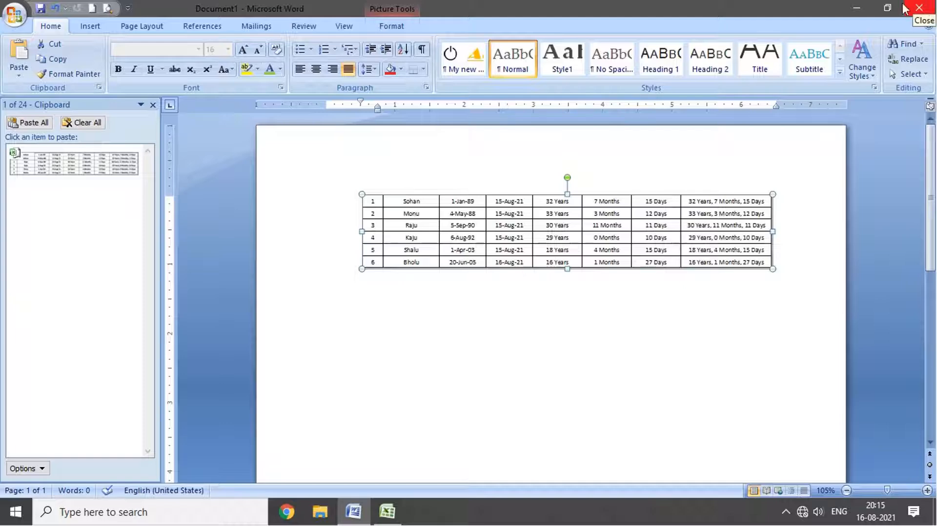
- Return to the Excel workbook and delete the table picture below the data
{"action": "left_click", "coordinate": [856, 9]}
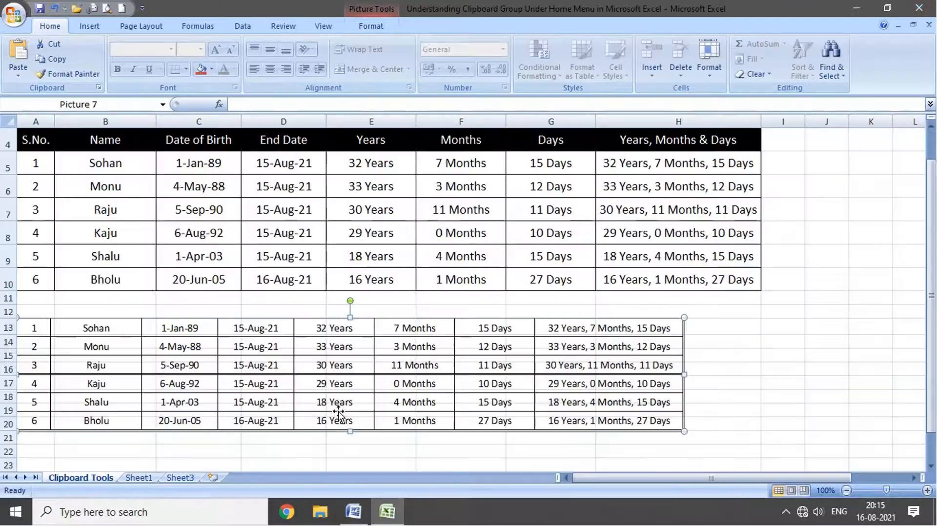
{"action": "key", "text": "Delete"}
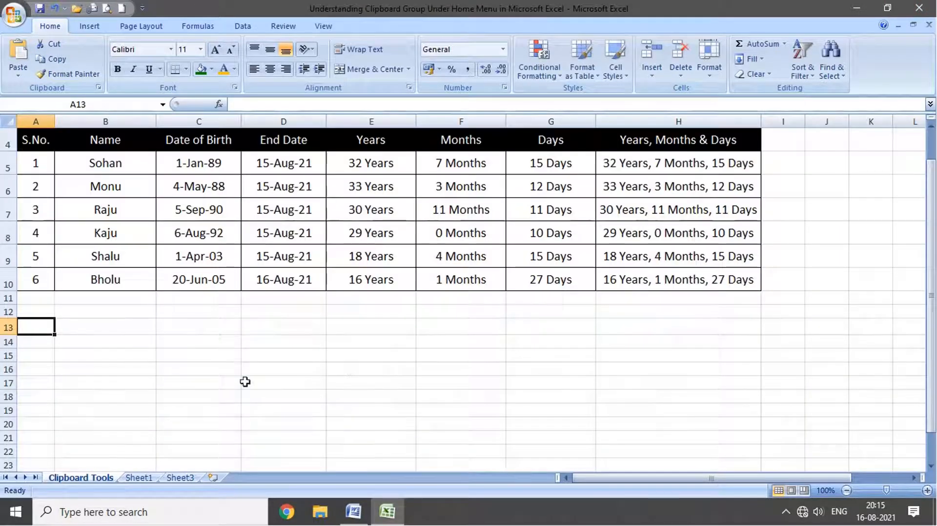
{"action": "left_click", "coordinate": [72, 298]}
{"action": "scroll", "coordinate": [146, 348], "scroll_direction": "up", "scroll_amount": 1}
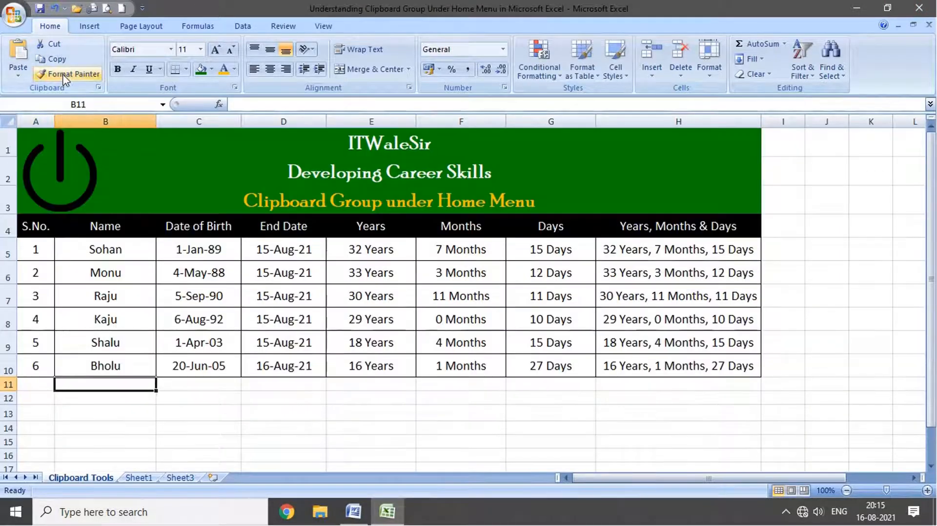
{"action": "left_click", "coordinate": [221, 415]}
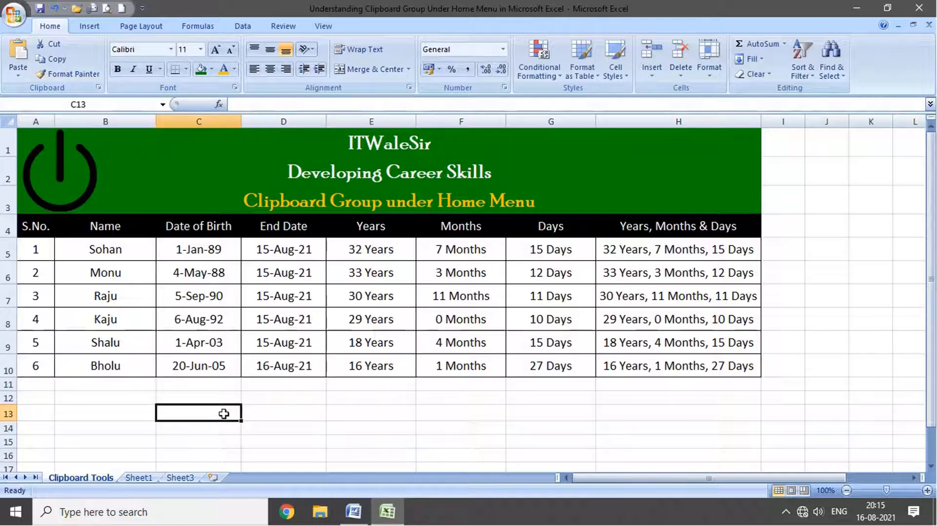
- Give the first data row A5:H5 a dark green fill and an orange font colour
{"action": "left_click_drag", "start_coordinate": [33, 248], "coordinate": [623, 253]}
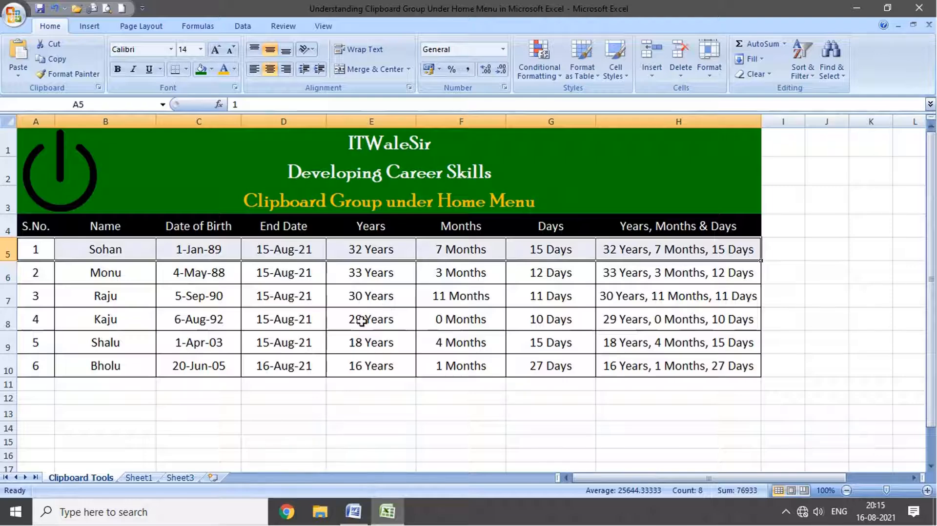
{"action": "left_click", "coordinate": [207, 72]}
{"action": "left_click", "coordinate": [225, 70]}
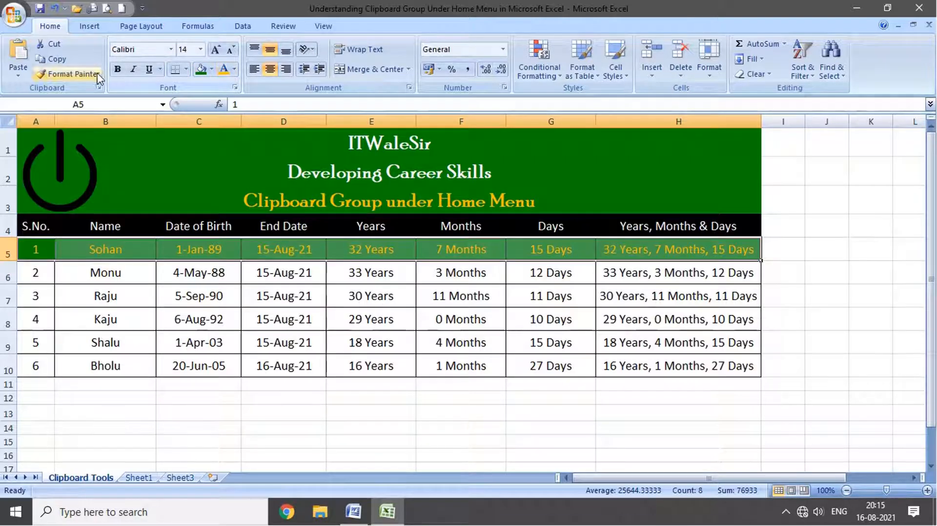
- Set the font of A5:H5 to Bahnschrift at size 12
{"action": "left_click", "coordinate": [170, 50]}
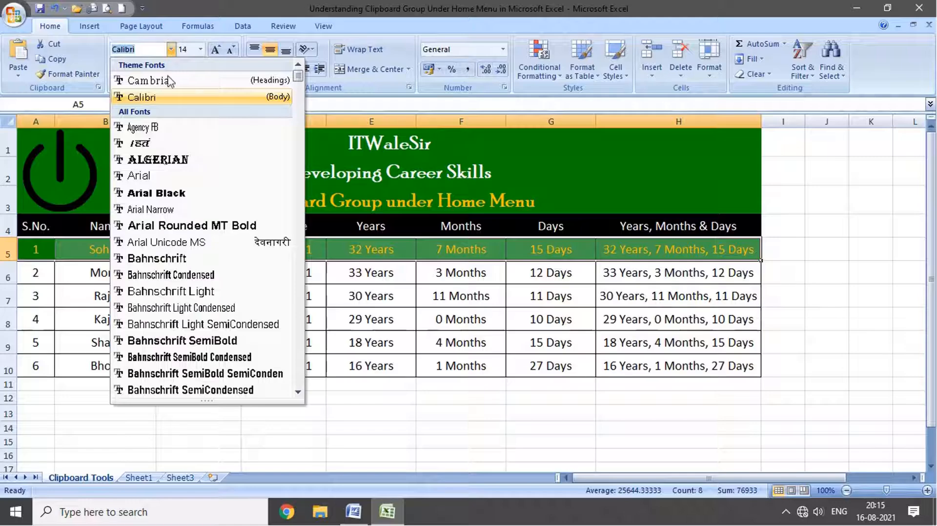
{"action": "left_click", "coordinate": [161, 258]}
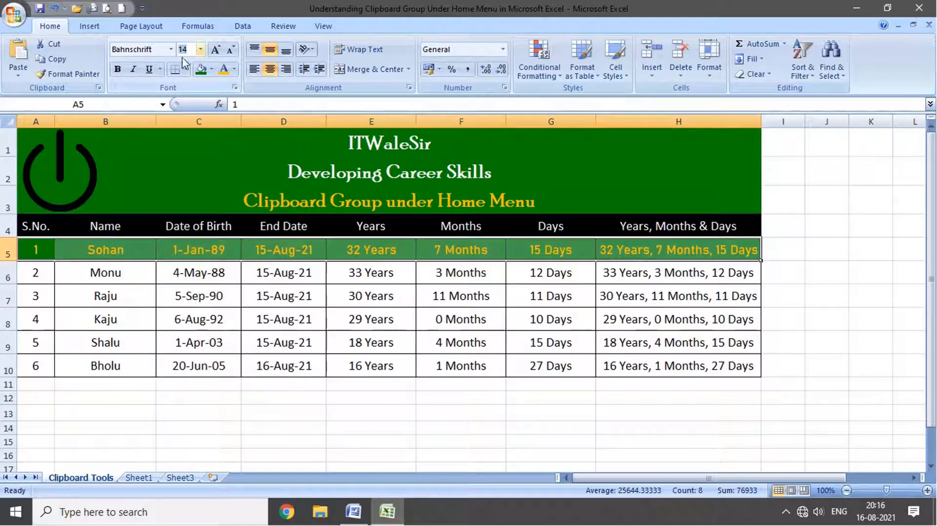
{"action": "type", "text": "12"}
{"action": "key", "text": "Return"}
{"action": "left_click", "coordinate": [198, 413]}
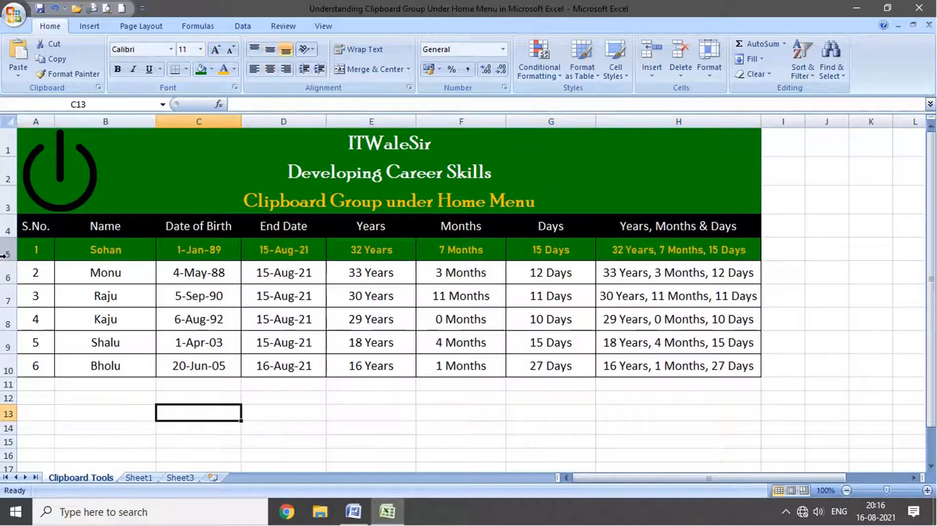
- Copy the formatting of row 5 onto rows 6 to 10 with Format Painter
{"action": "left_click", "coordinate": [8, 253]}
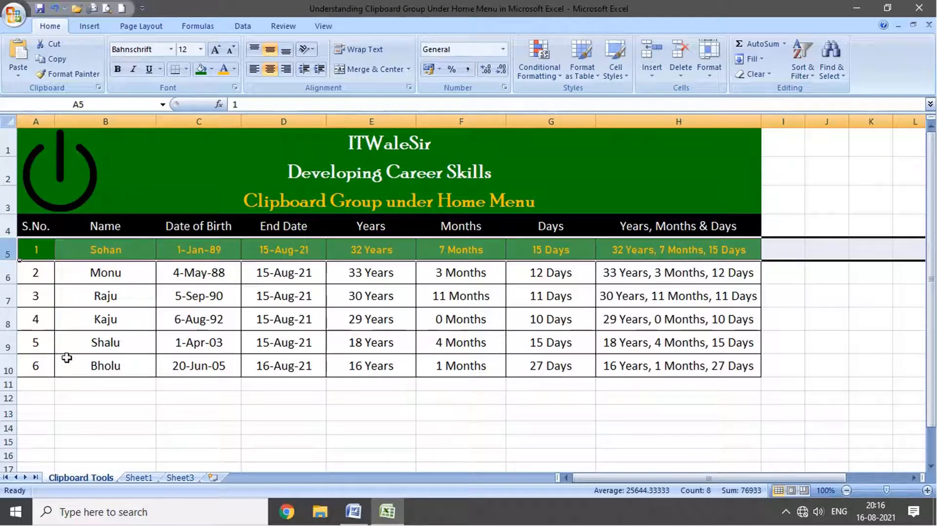
{"action": "left_click", "coordinate": [65, 77]}
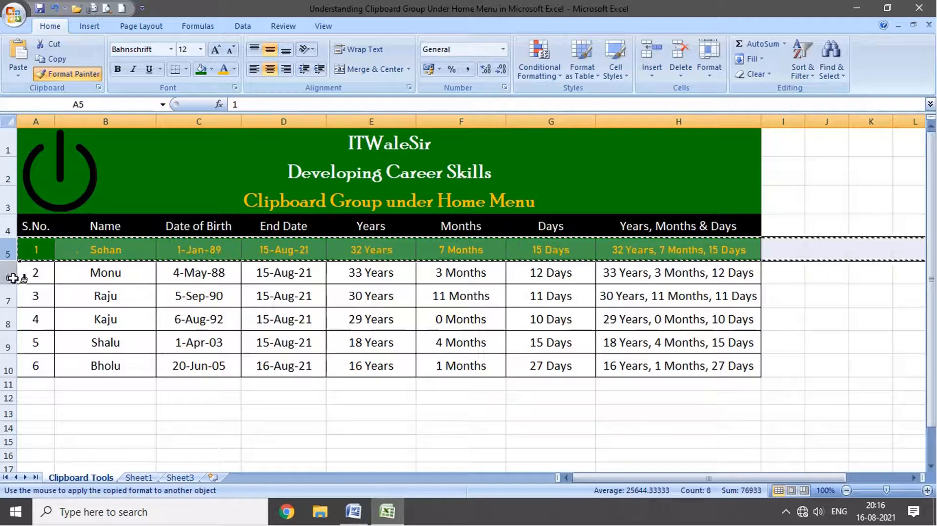
{"action": "left_click_drag", "start_coordinate": [12, 275], "coordinate": [4, 365]}
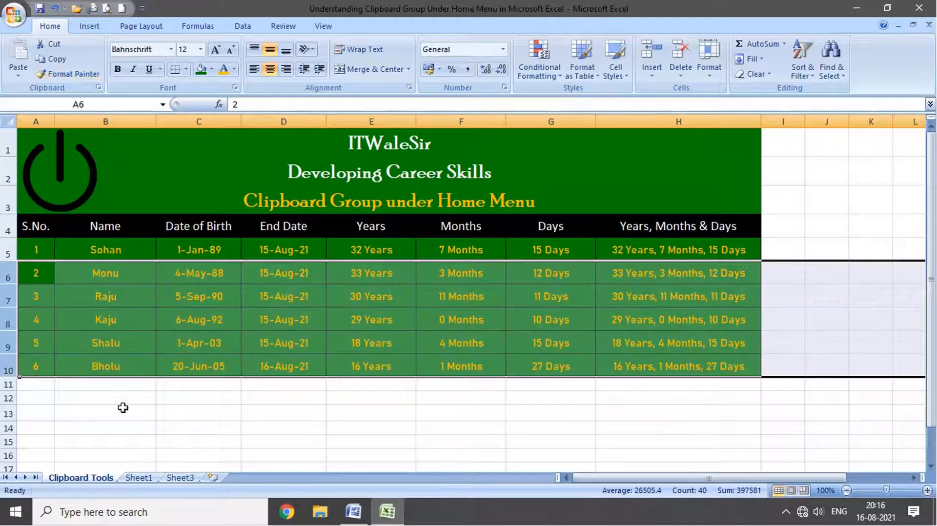
{"action": "left_click", "coordinate": [122, 408]}
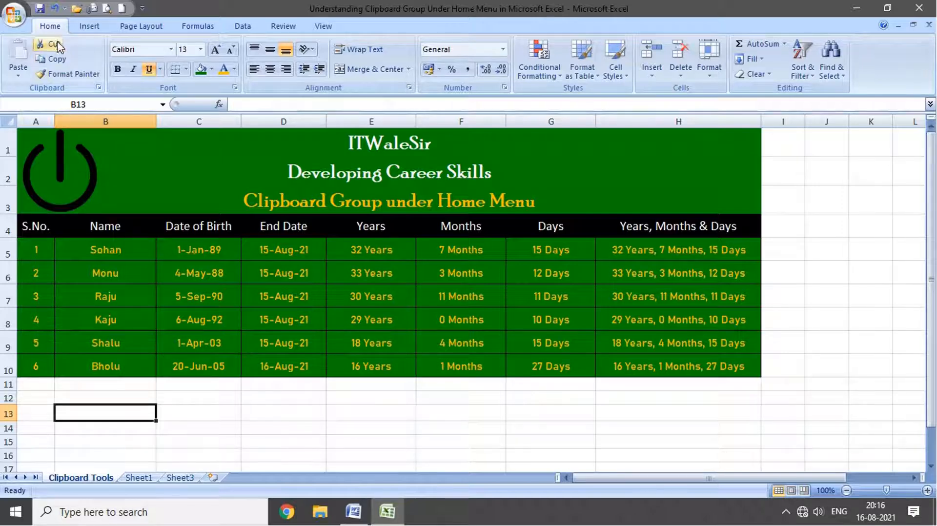
{"action": "left_click", "coordinate": [13, 74]}
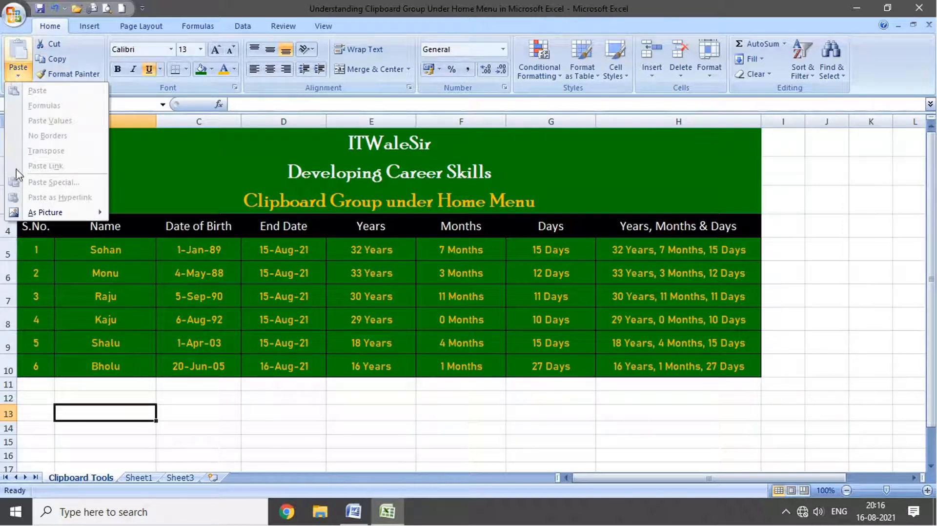
{"action": "left_click", "coordinate": [126, 95]}
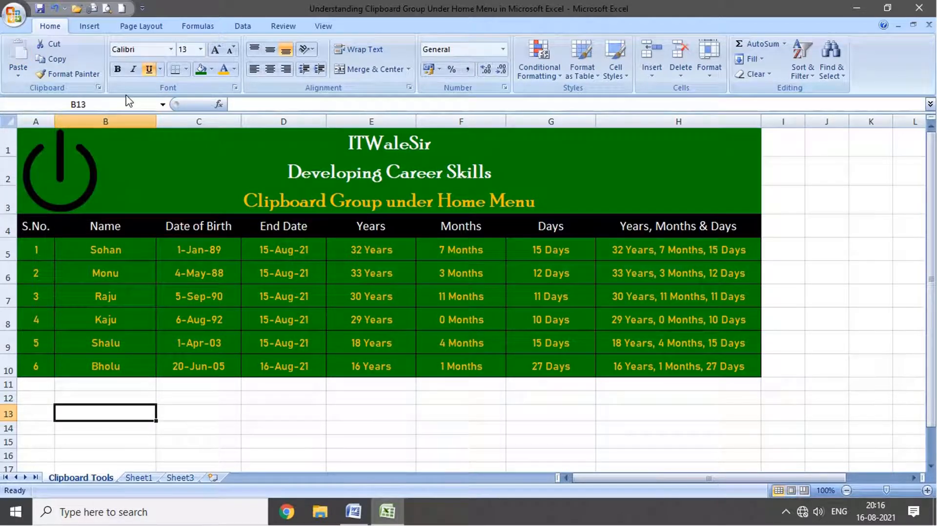